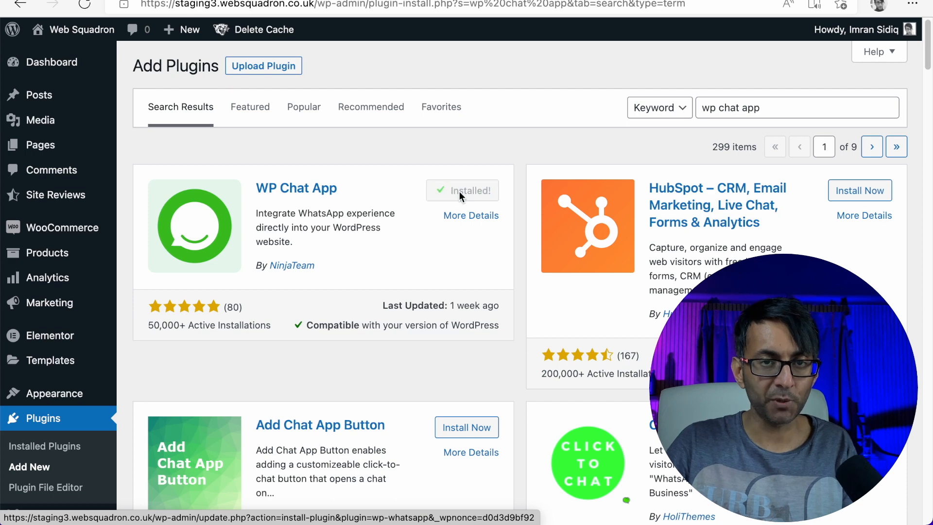
- Activate the WP Chat App plugin from the Add New search results
{"action": "left_click", "coordinate": [460, 197]}
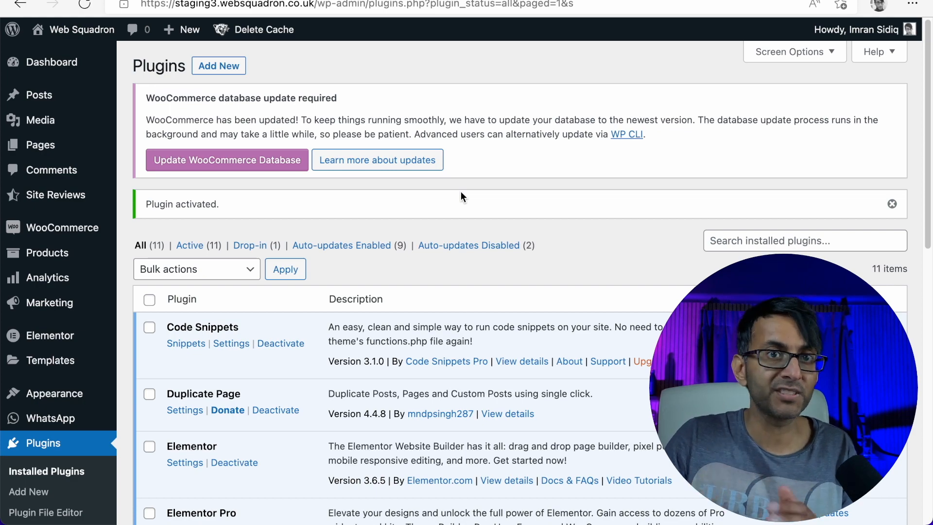
{"action": "scroll", "coordinate": [491, 178], "scroll_direction": "down", "scroll_amount": 2}
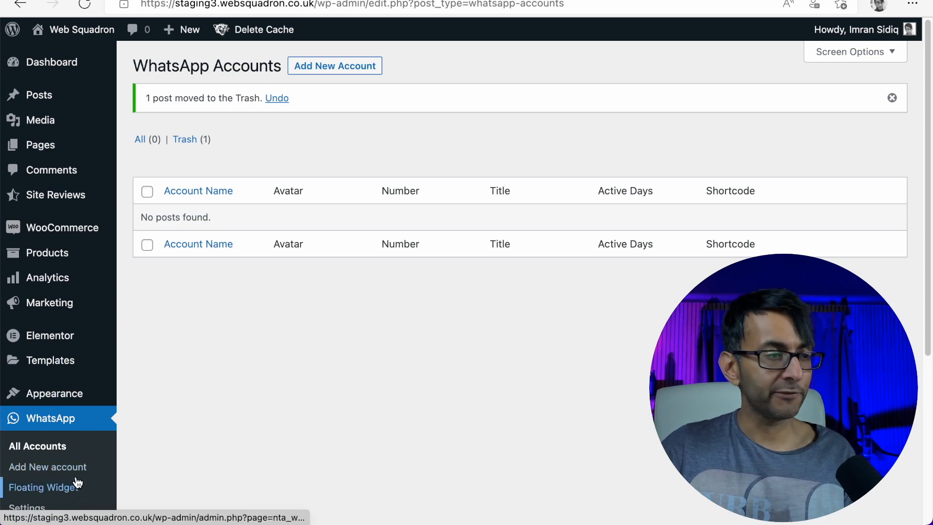
- Start a new WhatsApp account and enter its phone number
{"action": "left_click", "coordinate": [315, 72]}
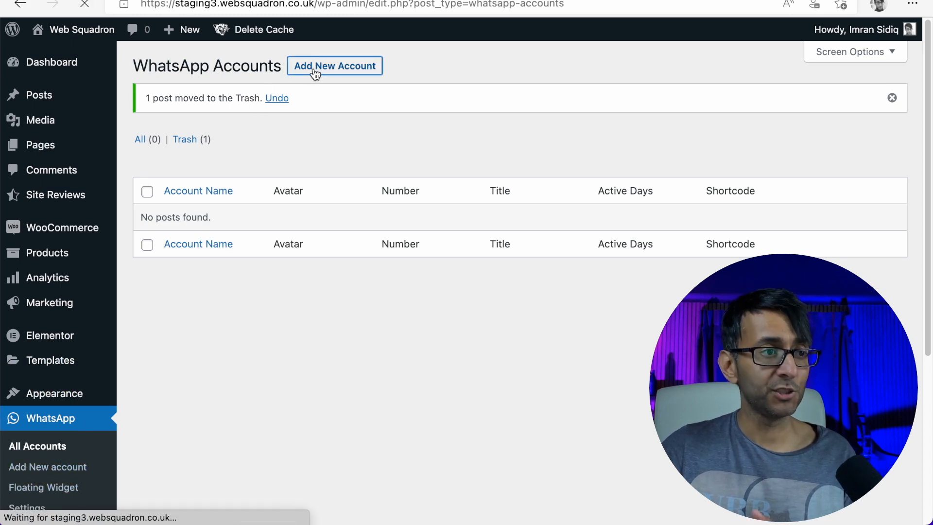
{"action": "left_click", "coordinate": [329, 189]}
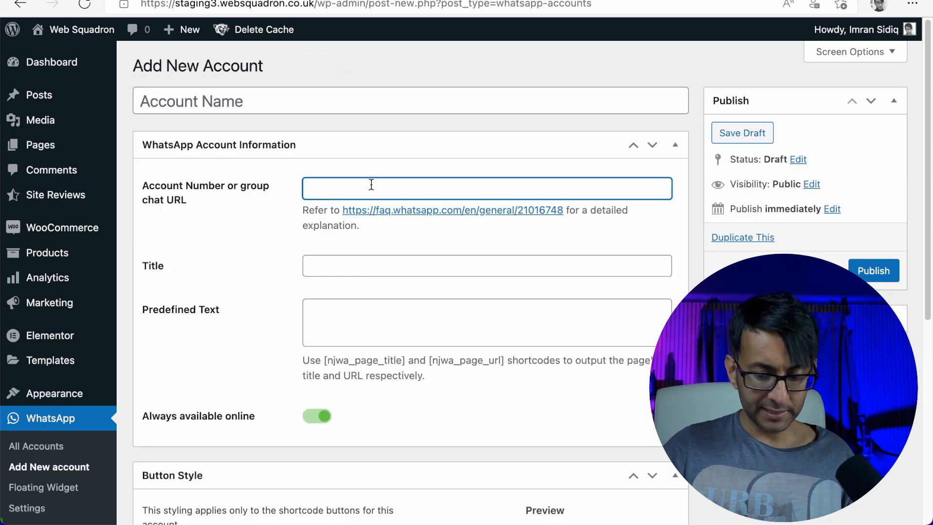
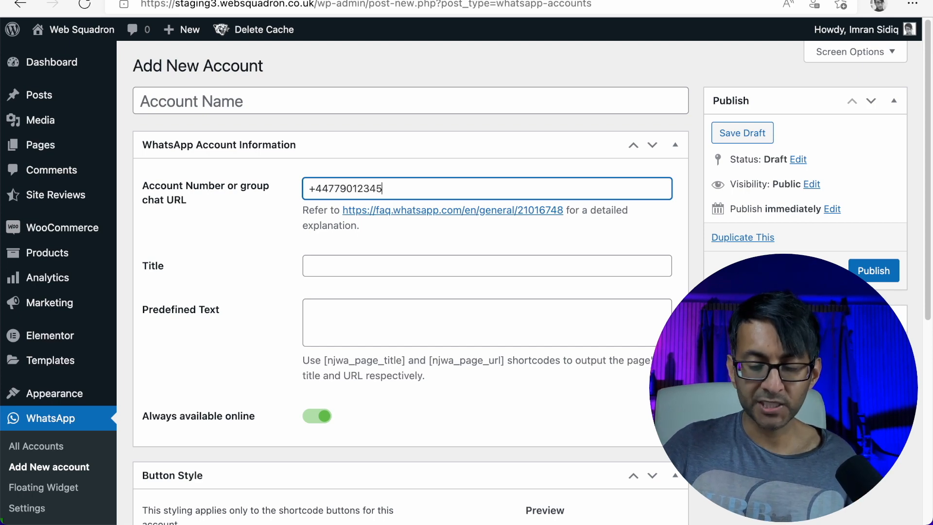
- Title the account Support with predefined text 'Hi, how can we help'
{"action": "left_click", "coordinate": [355, 265]}
{"action": "type", "text": "Support"}
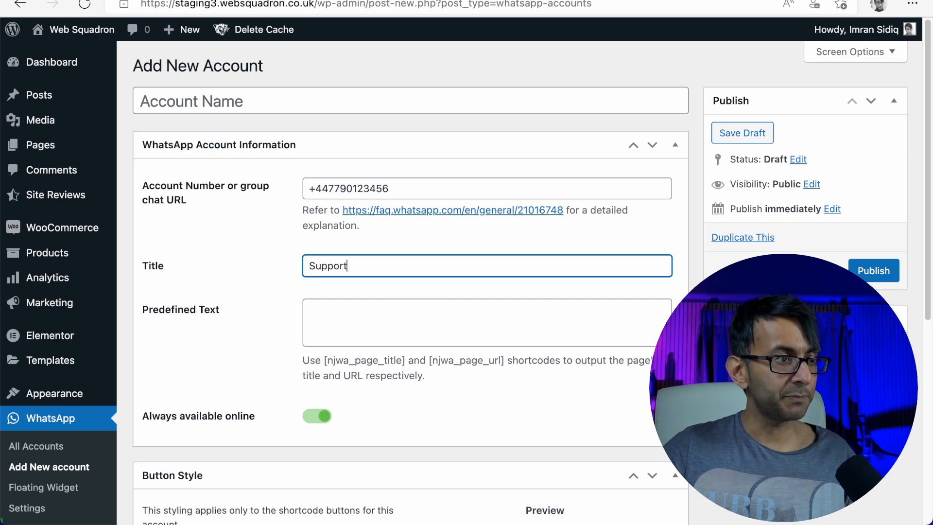
{"action": "left_click", "coordinate": [374, 311]}
{"action": "type", "text": "Hi, how can we help?"}
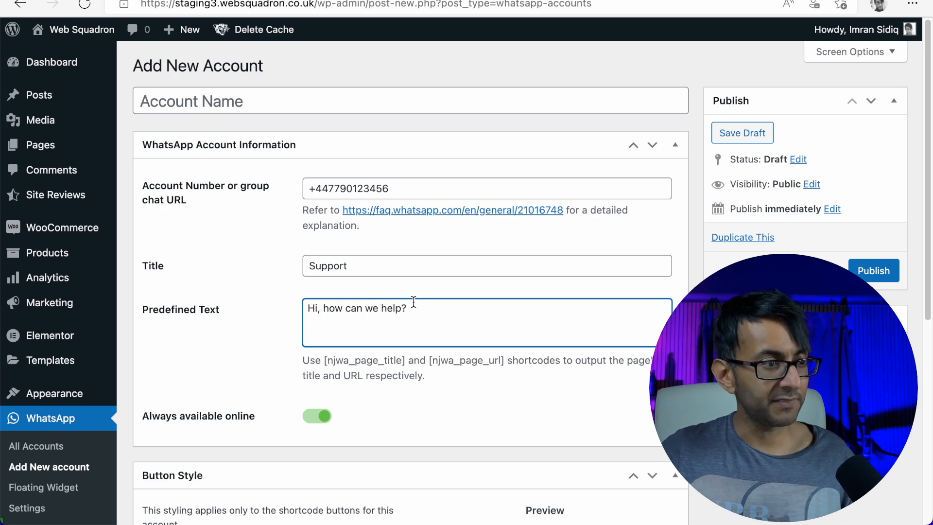
{"action": "scroll", "coordinate": [412, 303], "scroll_direction": "down", "scroll_amount": 5}
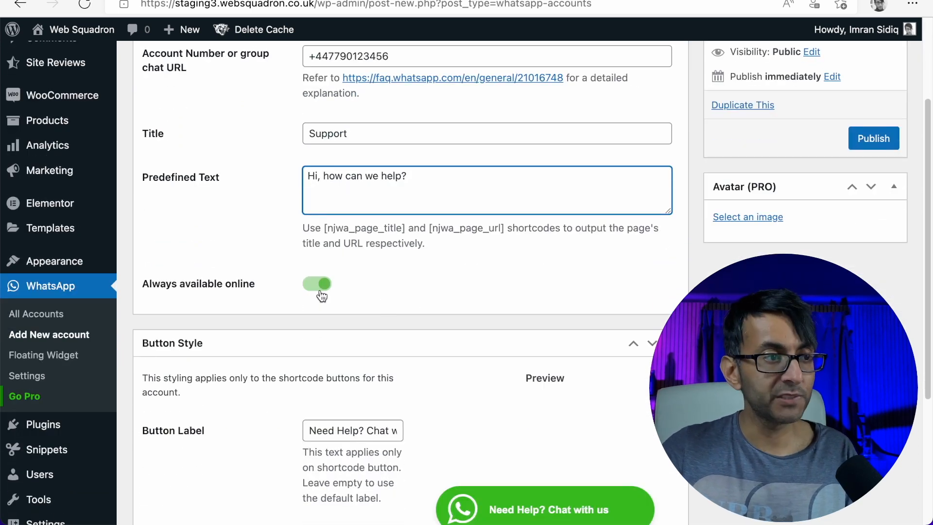
- Turn off Always available online to reveal the 08:00–17:30 Custom Availability (PRO) schedule
{"action": "left_click", "coordinate": [313, 288]}
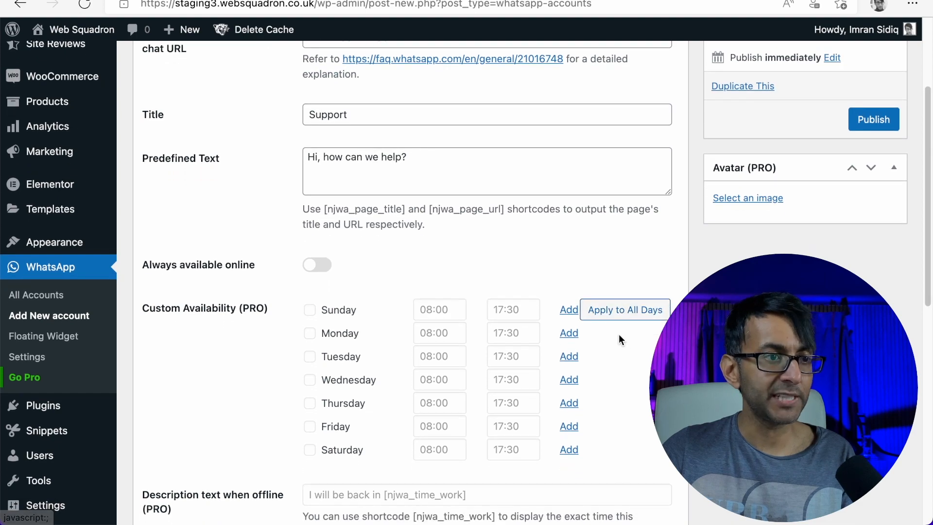
{"action": "scroll", "coordinate": [619, 334], "scroll_direction": "up", "scroll_amount": 2}
{"action": "scroll", "coordinate": [559, 369], "scroll_direction": "down", "scroll_amount": 4}
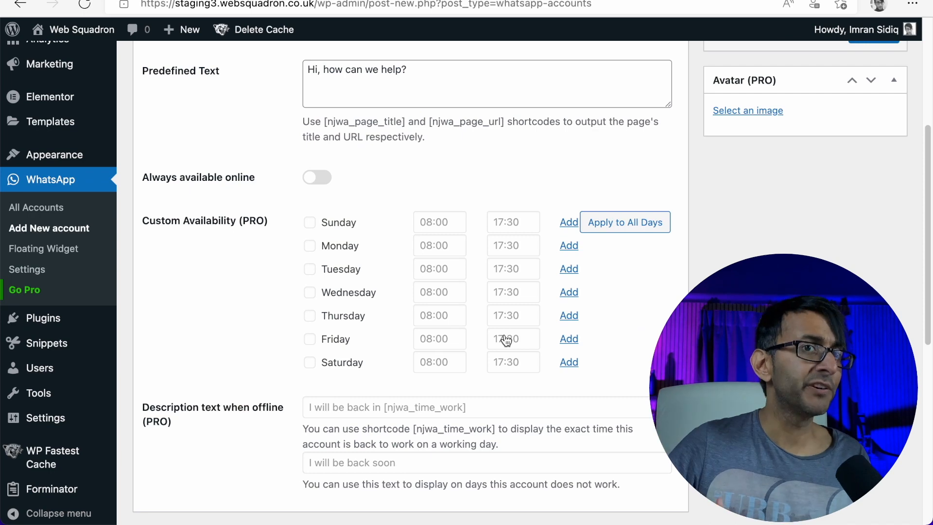
{"action": "right_click", "coordinate": [23, 292]}
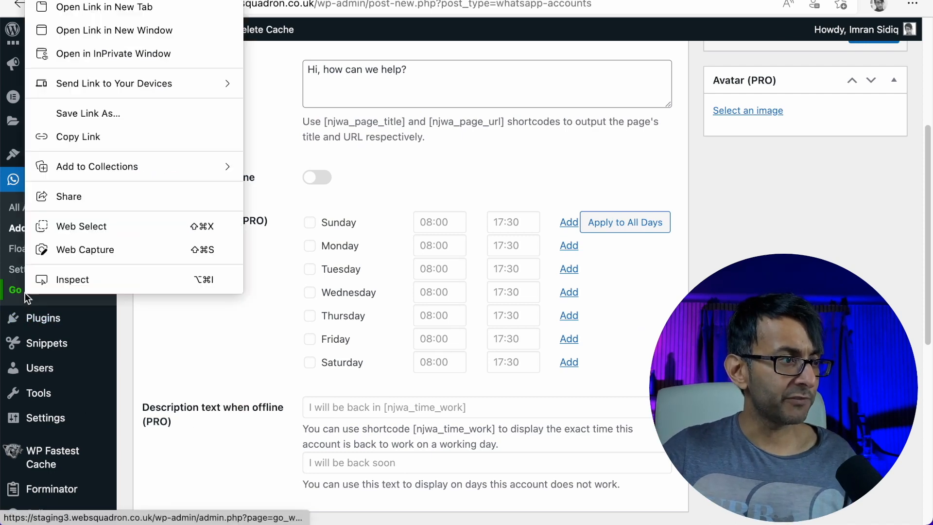
- View the pro listing on CodeCanyon, then switch Always available online back on
{"action": "left_click", "coordinate": [129, 13]}
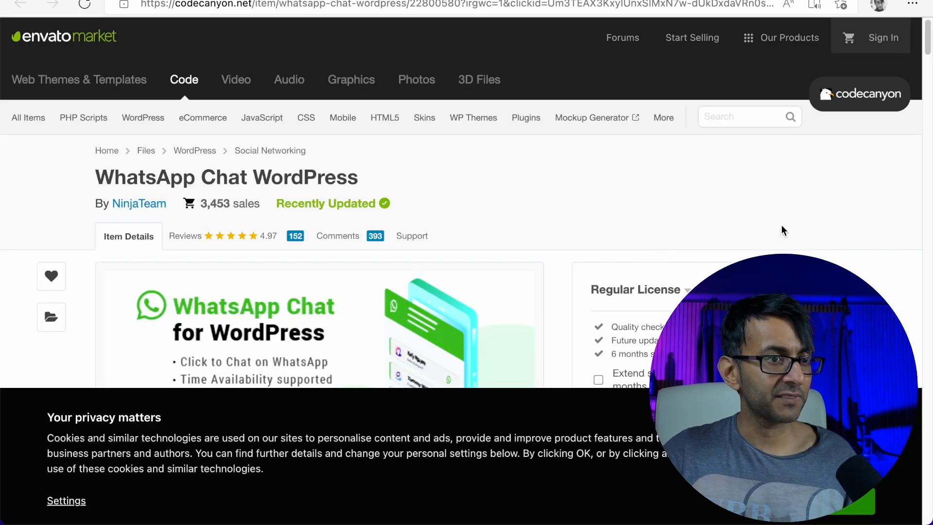
{"action": "left_click", "coordinate": [822, 501]}
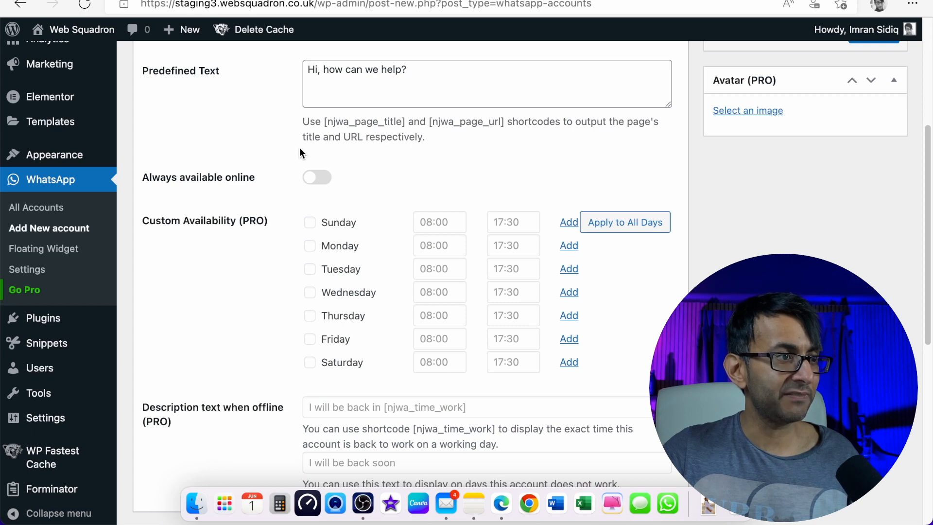
{"action": "left_click", "coordinate": [318, 178]}
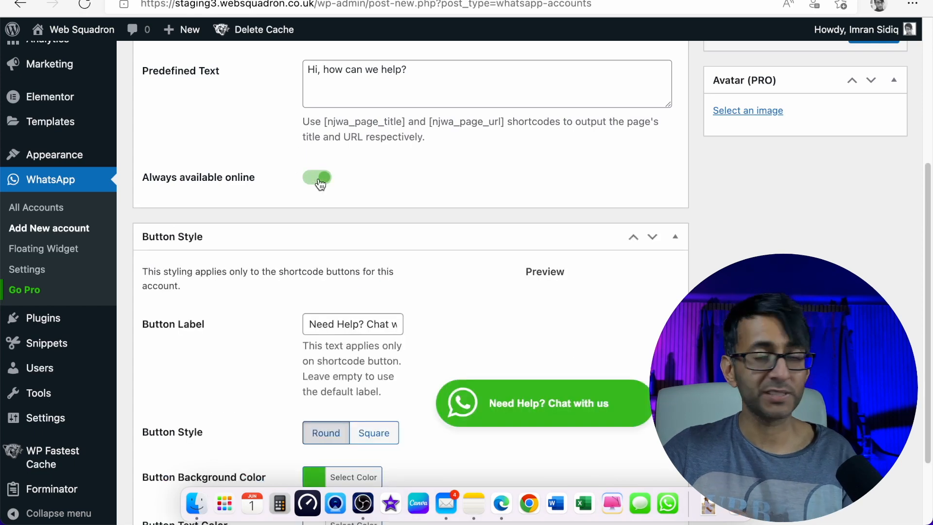
- Change the chat button label to 'How can we help?'
{"action": "scroll", "coordinate": [454, 327], "scroll_direction": "down", "scroll_amount": 1}
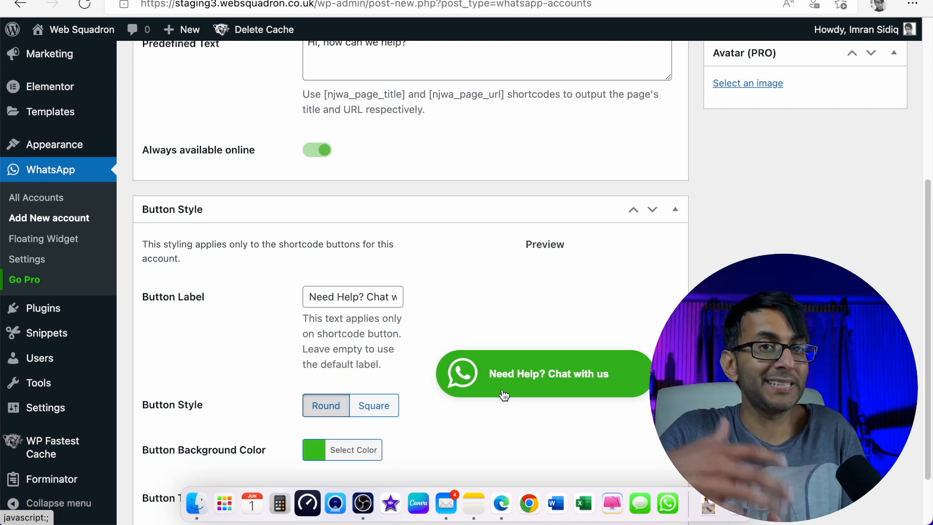
{"action": "left_click_drag", "start_coordinate": [367, 297], "coordinate": [303, 296]}
{"action": "key", "text": "BackSpace"}
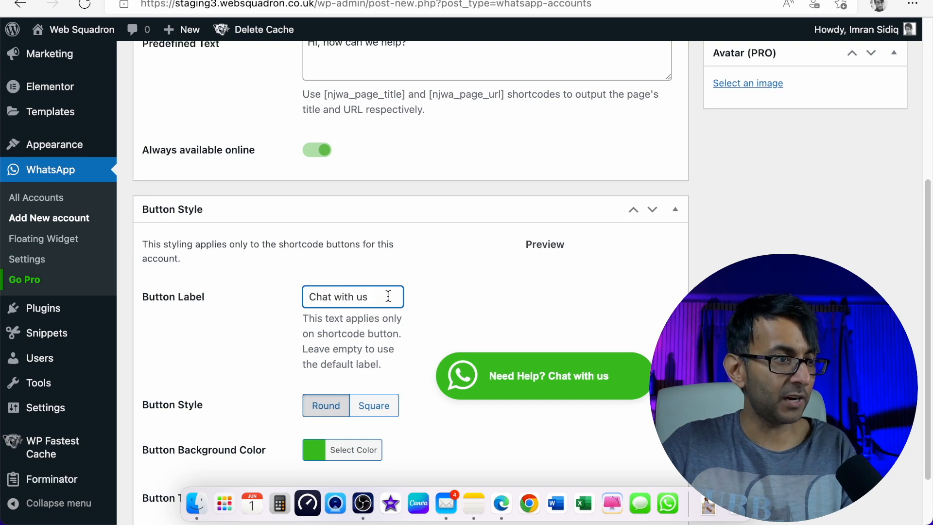
{"action": "left_click_drag", "start_coordinate": [387, 296], "coordinate": [241, 298]}
{"action": "type", "text": "How can we "}
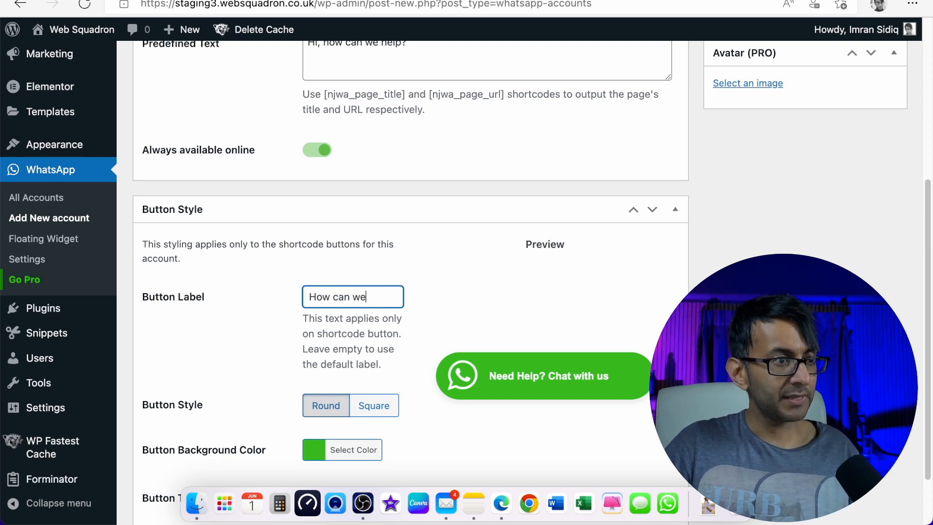
{"action": "type", "text": "help?"}
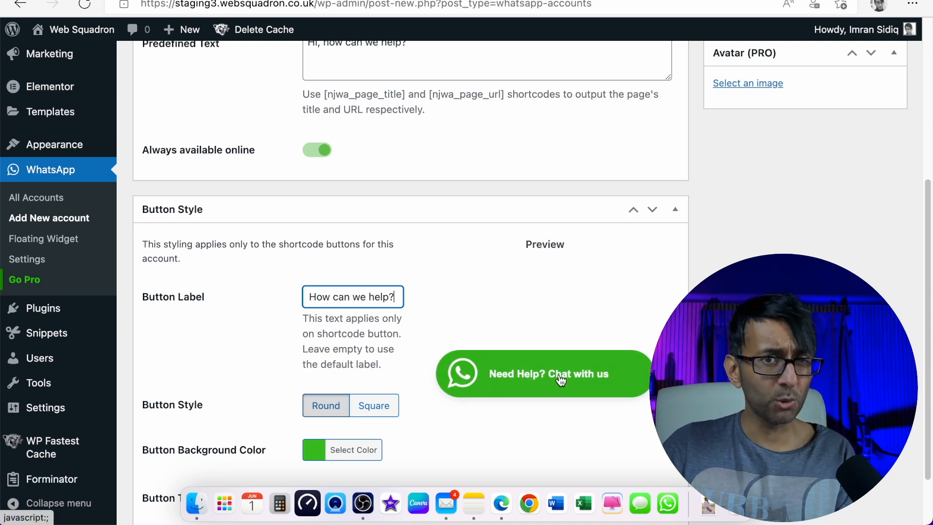
- Keep the button Round and give it a purple #8224e3 background
{"action": "left_click", "coordinate": [377, 409]}
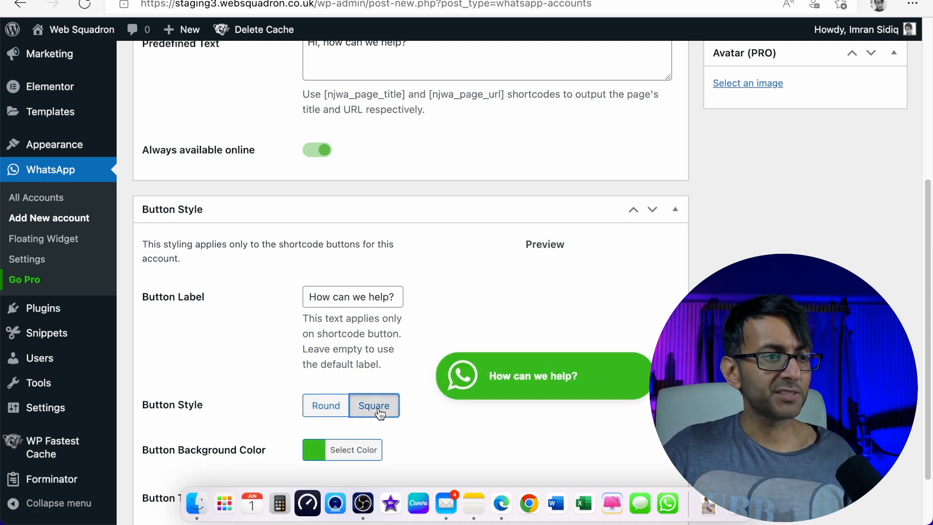
{"action": "left_click", "coordinate": [329, 410]}
{"action": "scroll", "coordinate": [400, 440], "scroll_direction": "down", "scroll_amount": 3}
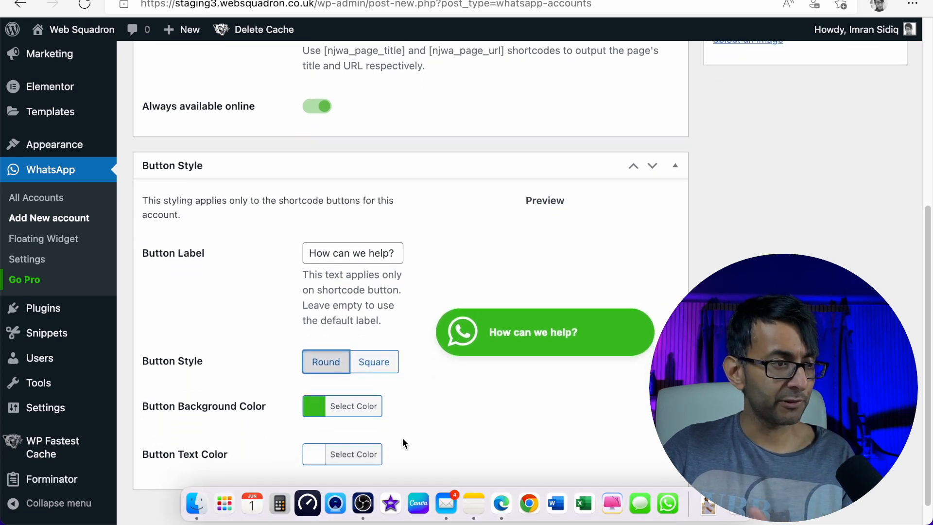
{"action": "left_click", "coordinate": [353, 391]}
{"action": "scroll", "coordinate": [344, 434], "scroll_direction": "down", "scroll_amount": 5}
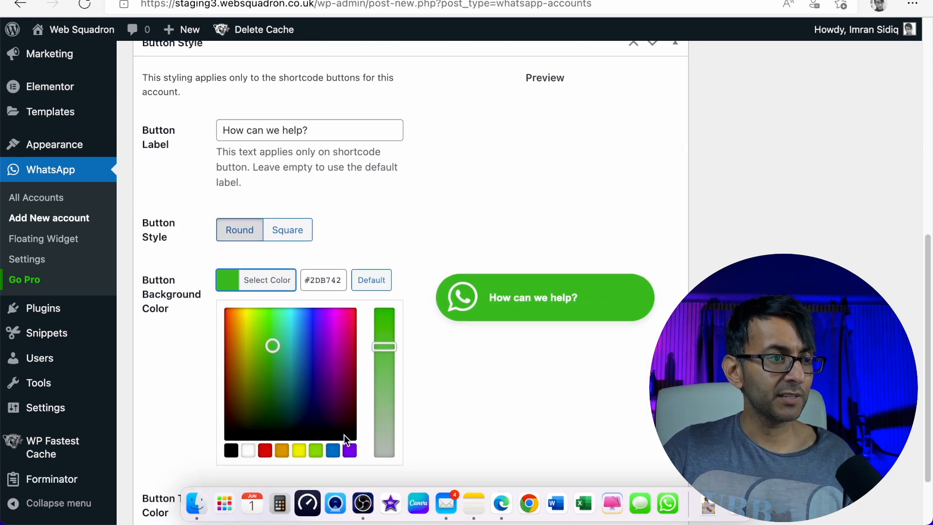
{"action": "left_click", "coordinate": [349, 408]}
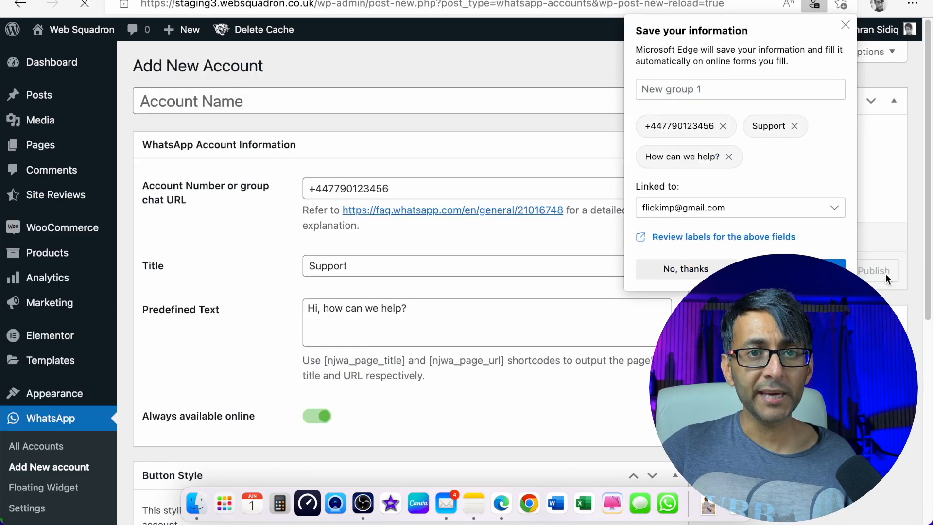
- Quick-edit the untitled account to the title Support and update it
{"action": "left_click", "coordinate": [845, 27]}
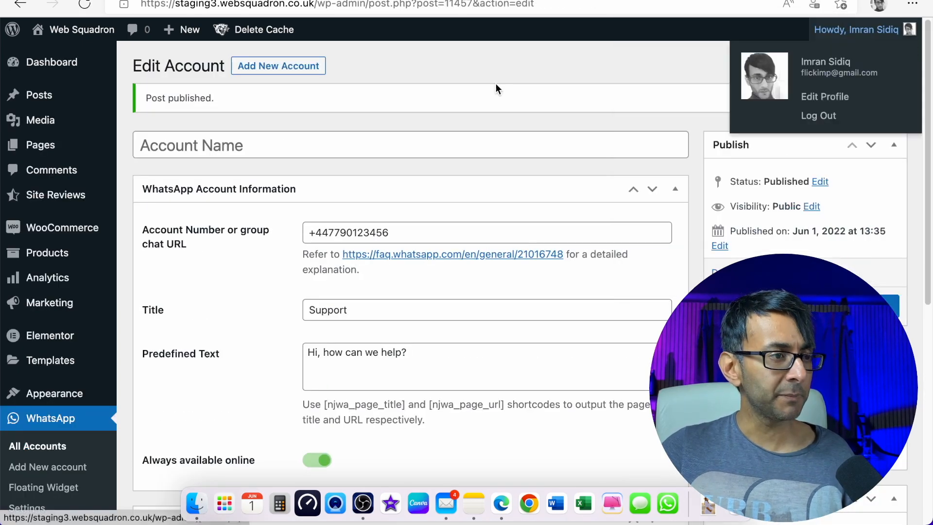
{"action": "left_click", "coordinate": [49, 446]}
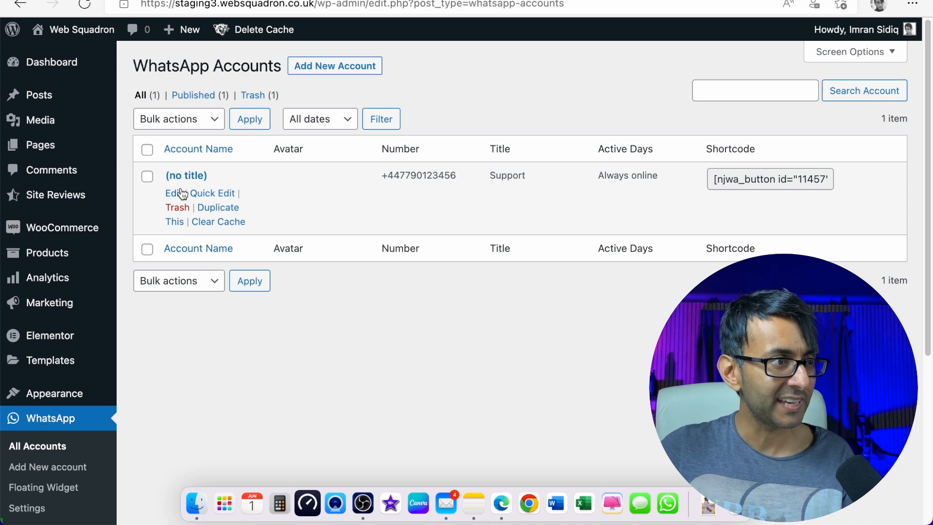
{"action": "left_click", "coordinate": [210, 193]}
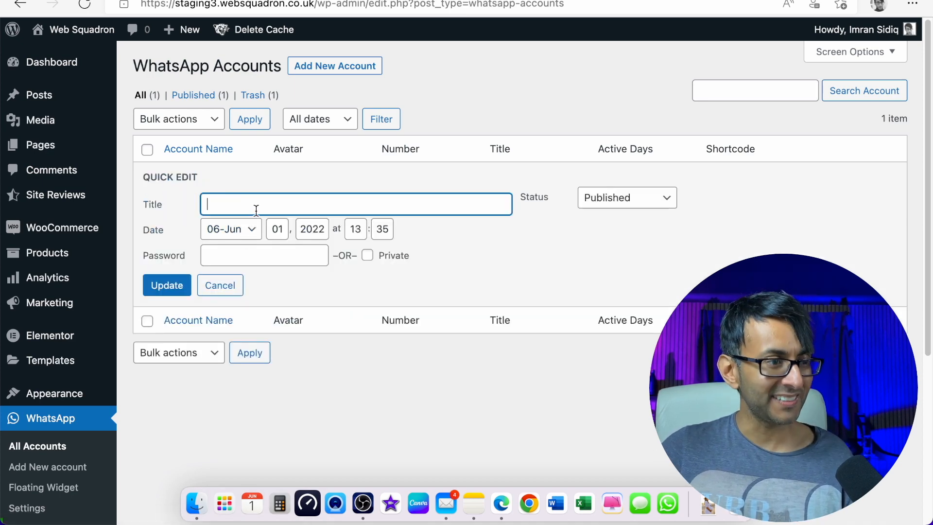
{"action": "type", "text": "Support"}
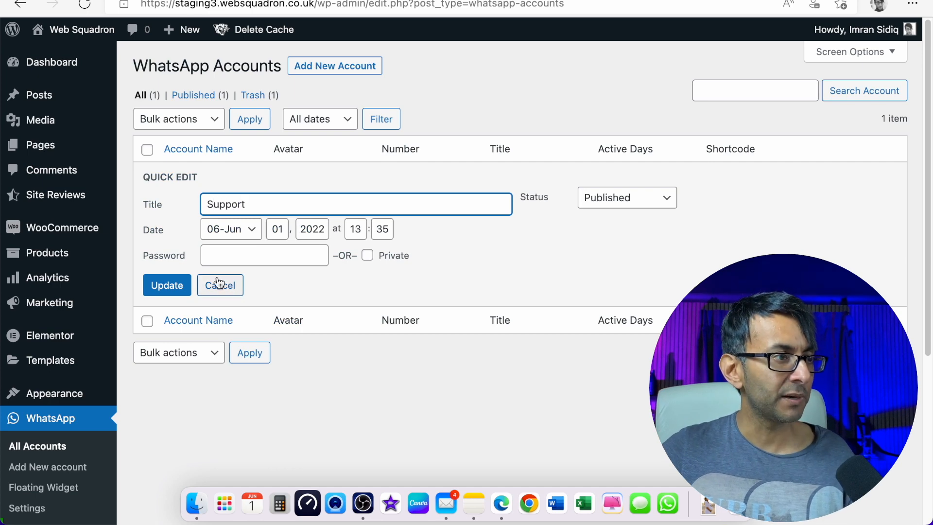
{"action": "left_click", "coordinate": [177, 289]}
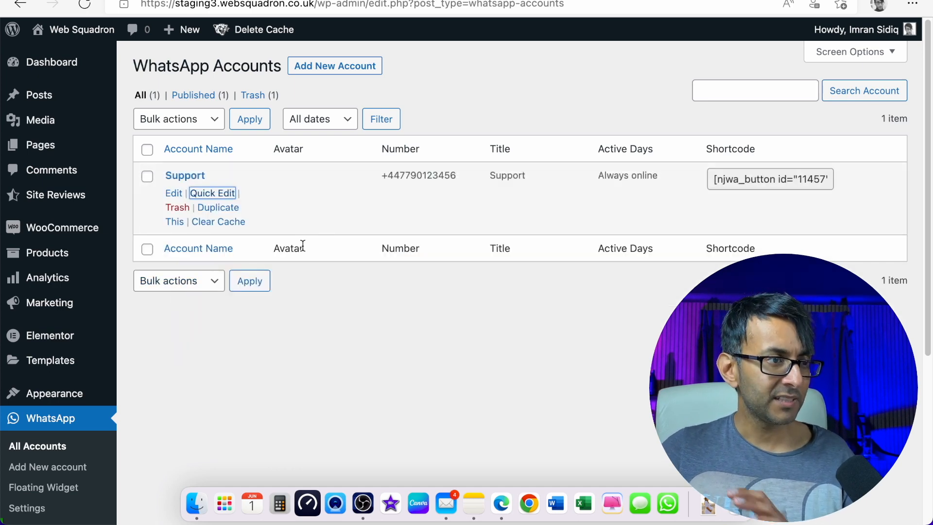
{"action": "scroll", "coordinate": [417, 360], "scroll_direction": "down", "scroll_amount": 1}
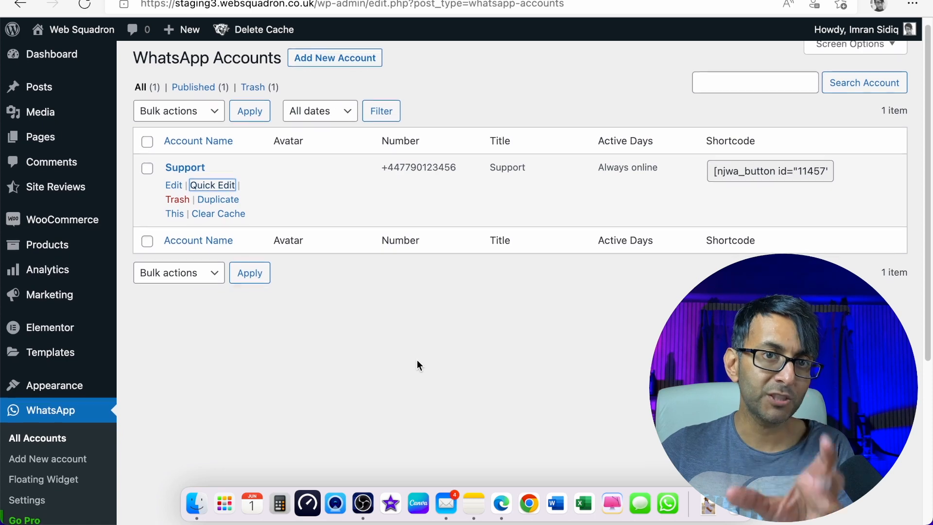
- Select the Support account for the Floating Widget and view its Design settings
{"action": "left_click", "coordinate": [53, 481]}
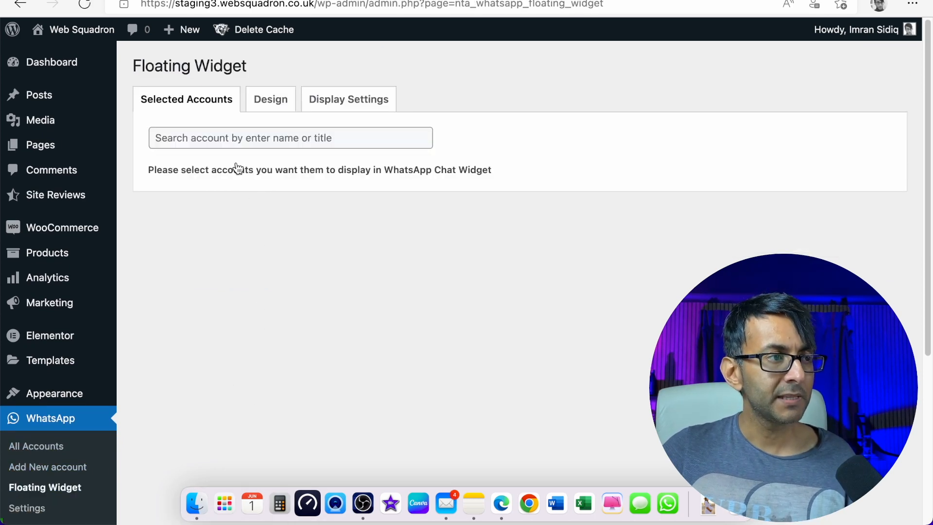
{"action": "left_click", "coordinate": [254, 136]}
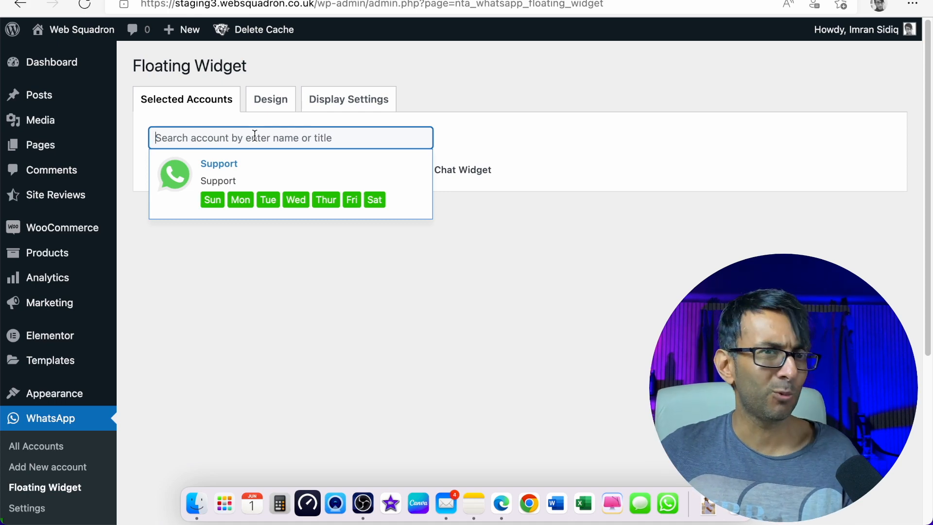
{"action": "left_click", "coordinate": [222, 169]}
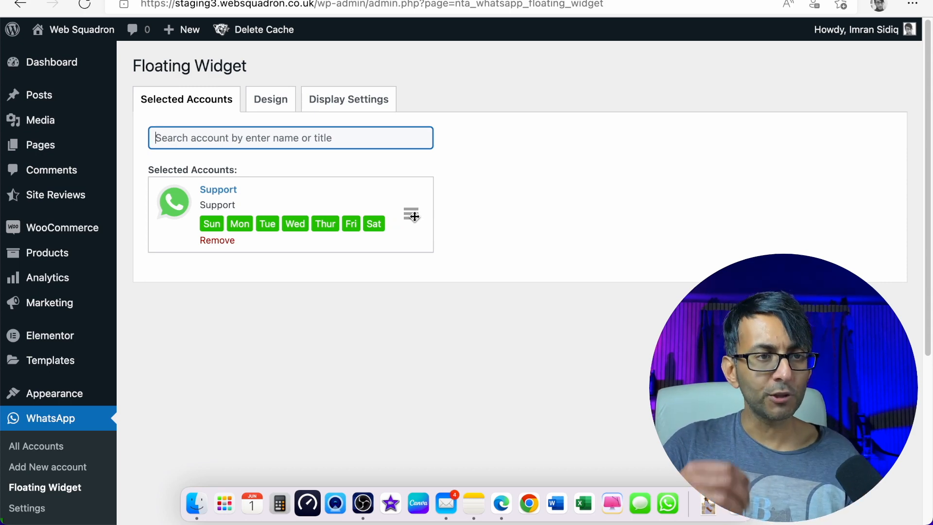
{"action": "mouse_move", "coordinate": [414, 217]}
{"action": "left_mouse_down"}
{"action": "mouse_move", "coordinate": [404, 264]}
{"action": "mouse_move", "coordinate": [410, 202]}
{"action": "left_mouse_up"}
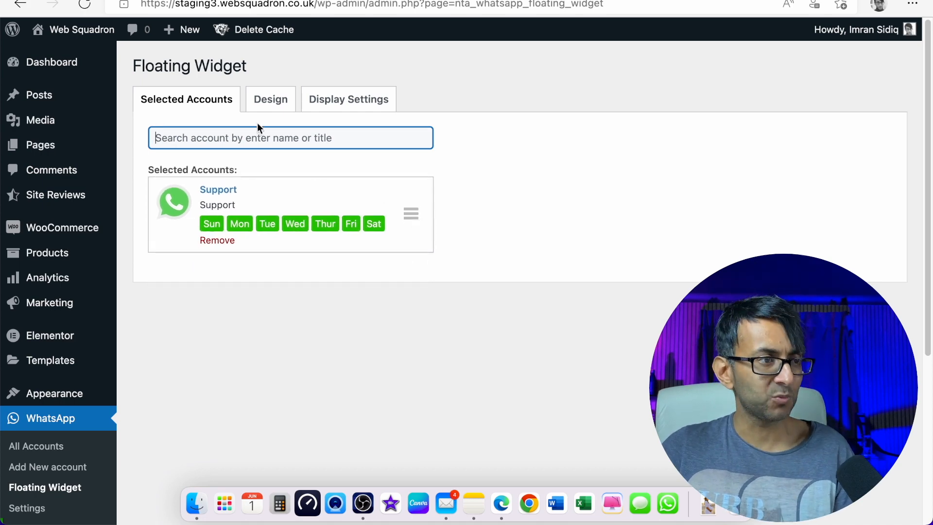
{"action": "left_click", "coordinate": [270, 99]}
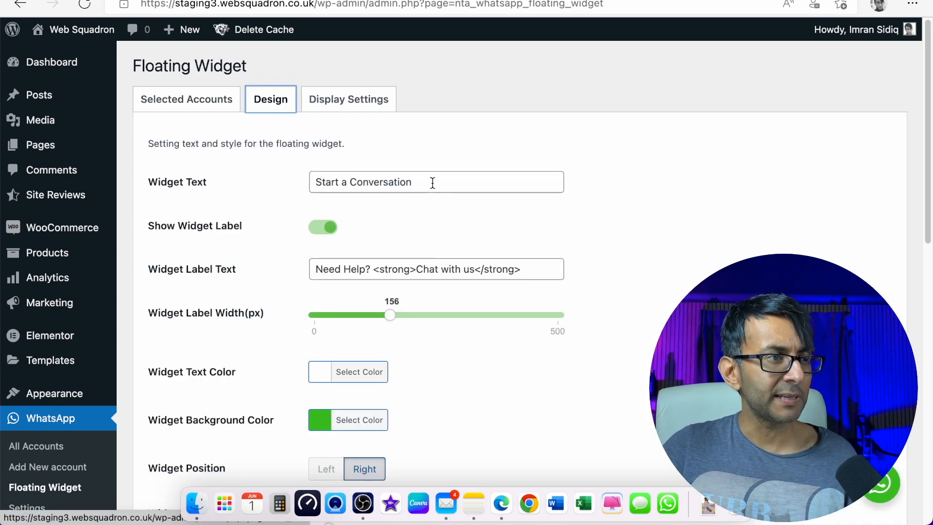
- Append a dot to the widget text, making it 'Start a Conversation...'
{"action": "scroll", "coordinate": [579, 239], "scroll_direction": "down", "scroll_amount": 3}
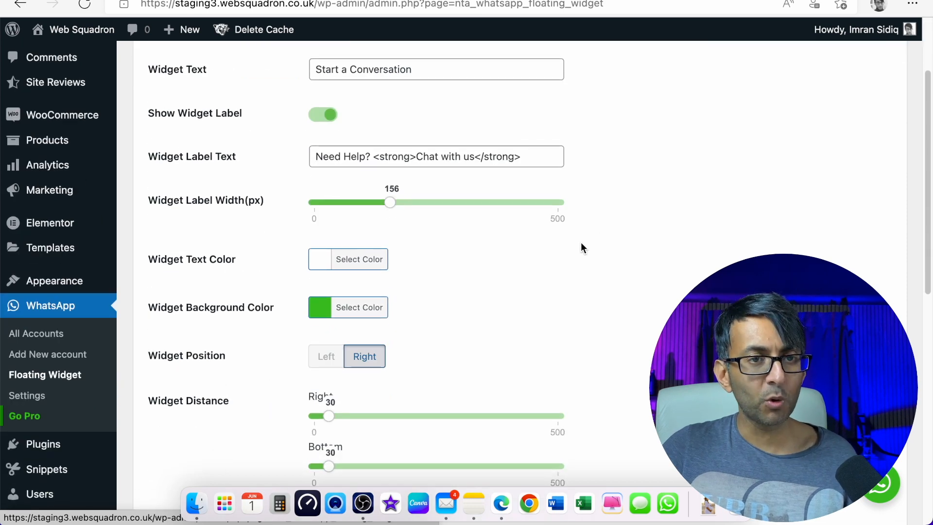
{"action": "scroll", "coordinate": [581, 242], "scroll_direction": "up", "scroll_amount": 2}
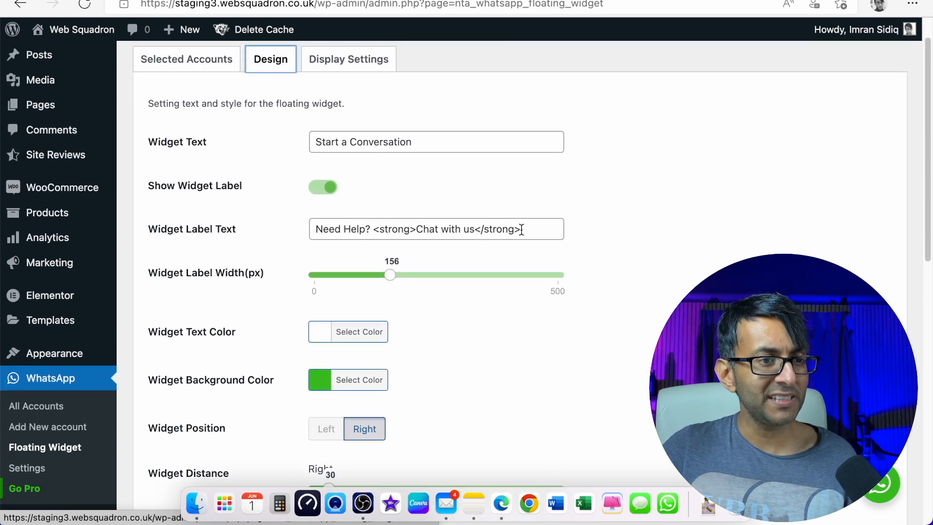
{"action": "left_click", "coordinate": [434, 139]}
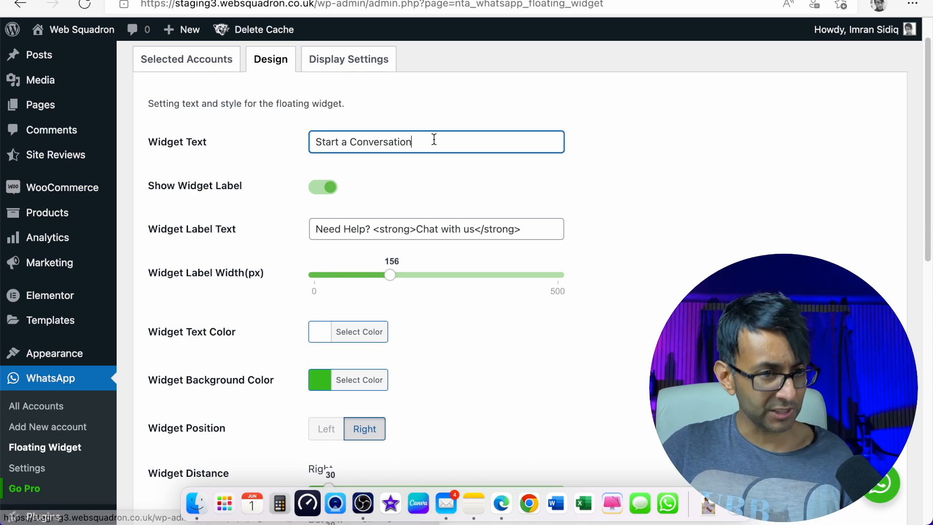
{"action": "type", "text": "..."}
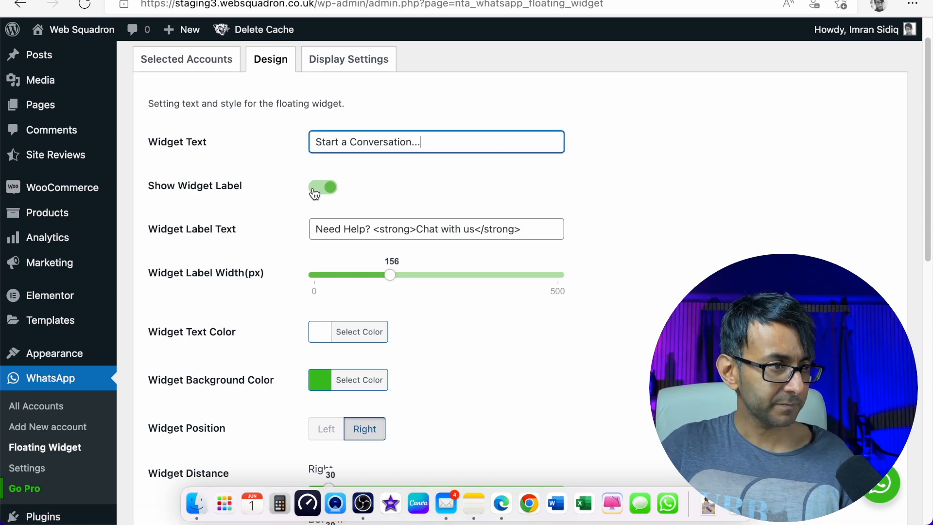
- Switch Show Widget Label off, hiding the label options
{"action": "left_click", "coordinate": [318, 191]}
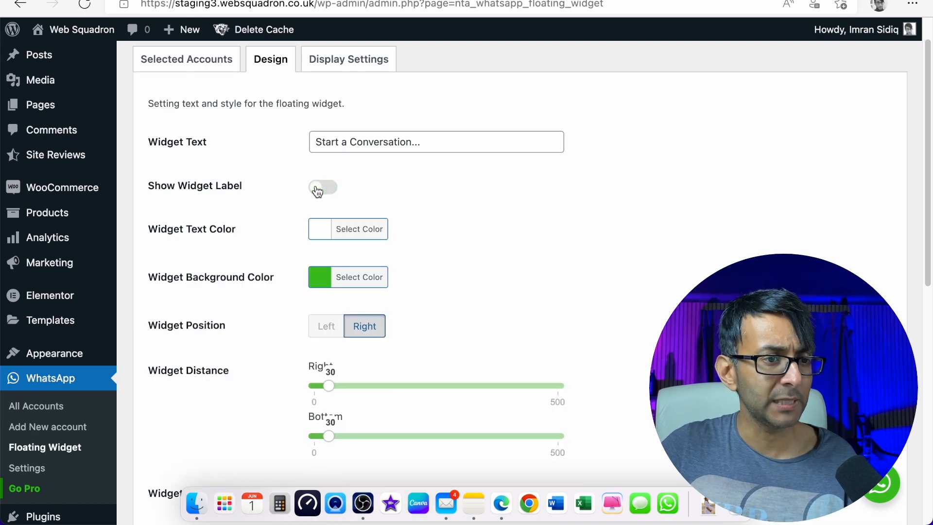
{"action": "left_click", "coordinate": [317, 191]}
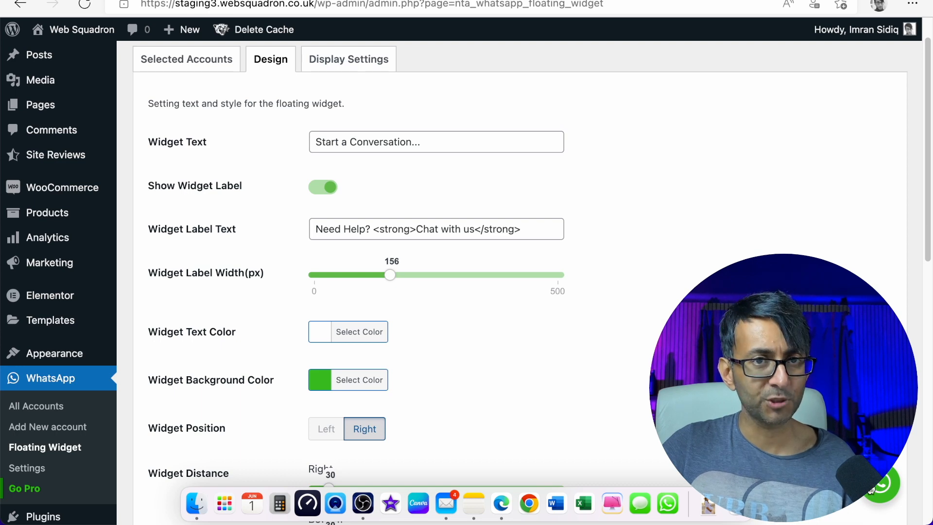
{"action": "left_click", "coordinate": [317, 191]}
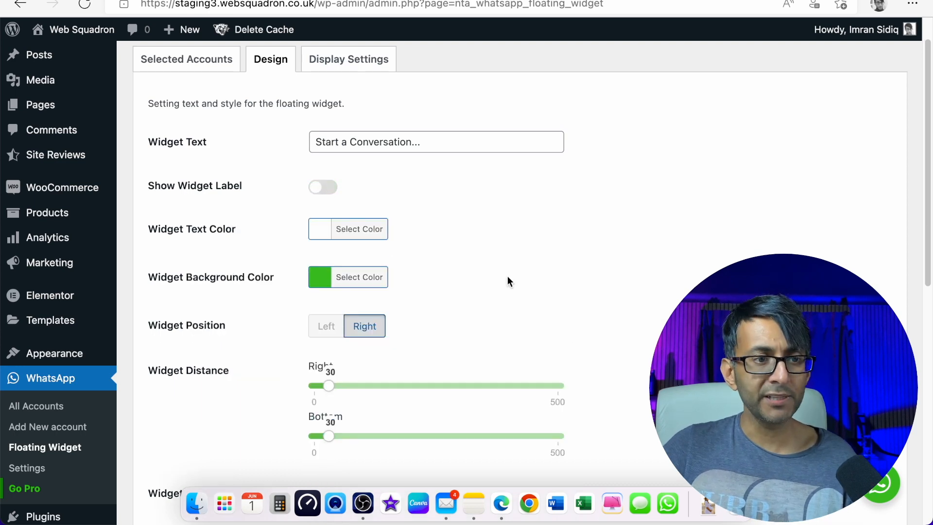
{"action": "left_click", "coordinate": [319, 190]}
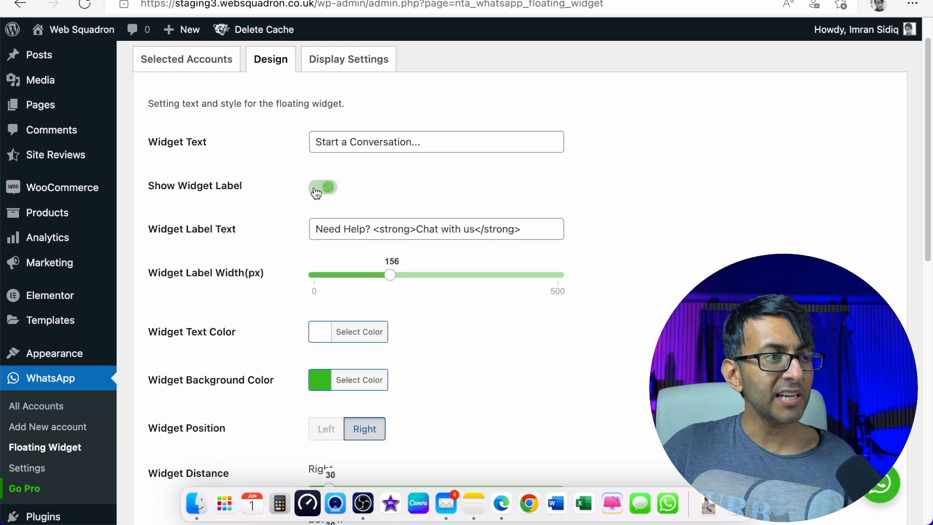
{"action": "left_click", "coordinate": [316, 191]}
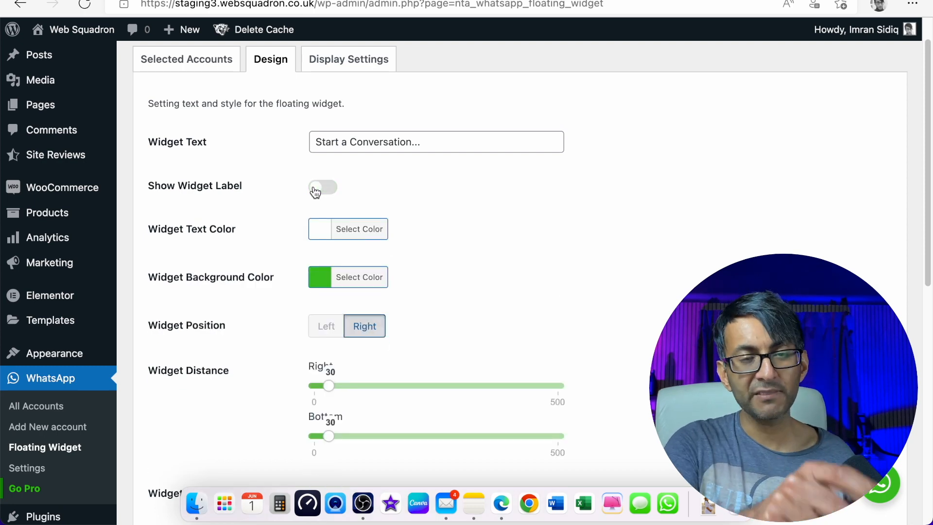
- Make the widget background purple #8224e3 and set distance Right 7, Bottom 13
{"action": "left_click", "coordinate": [324, 279]}
{"action": "left_click", "coordinate": [442, 447]}
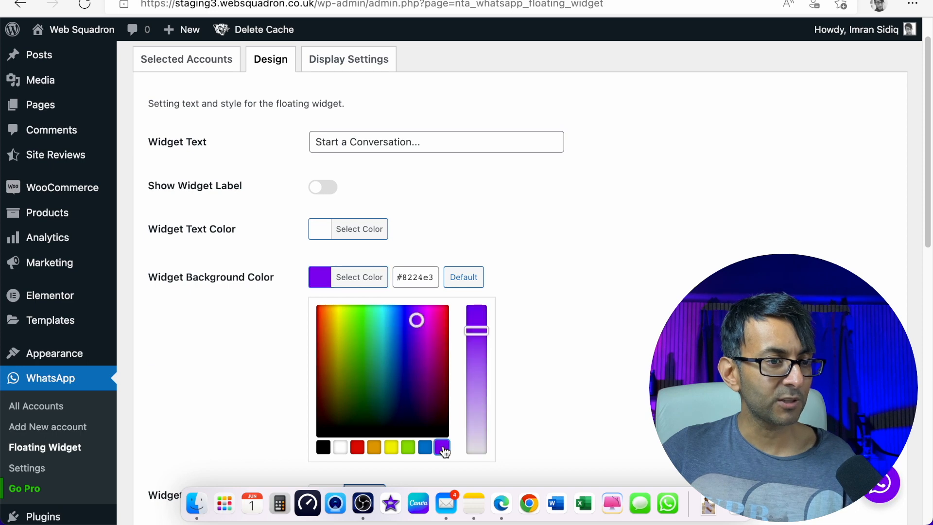
{"action": "left_click", "coordinate": [627, 362]}
{"action": "scroll", "coordinate": [418, 370], "scroll_direction": "down", "scroll_amount": 2}
{"action": "left_click_drag", "start_coordinate": [326, 336], "coordinate": [322, 339]}
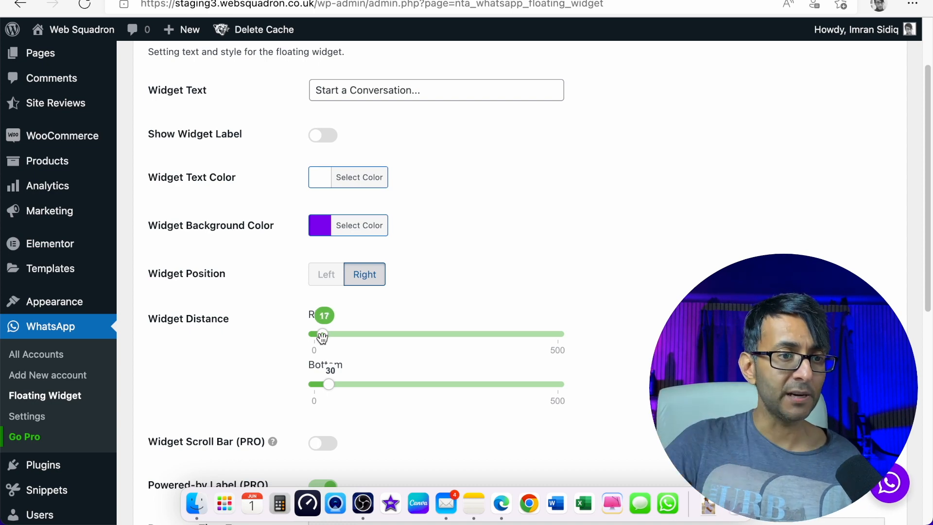
{"action": "left_click_drag", "start_coordinate": [322, 337], "coordinate": [317, 339]}
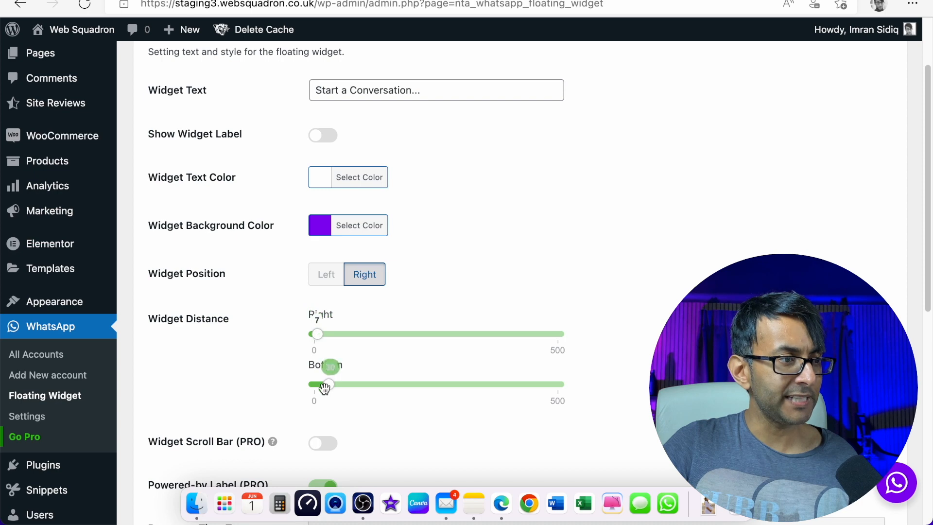
{"action": "left_click_drag", "start_coordinate": [326, 386], "coordinate": [320, 388]}
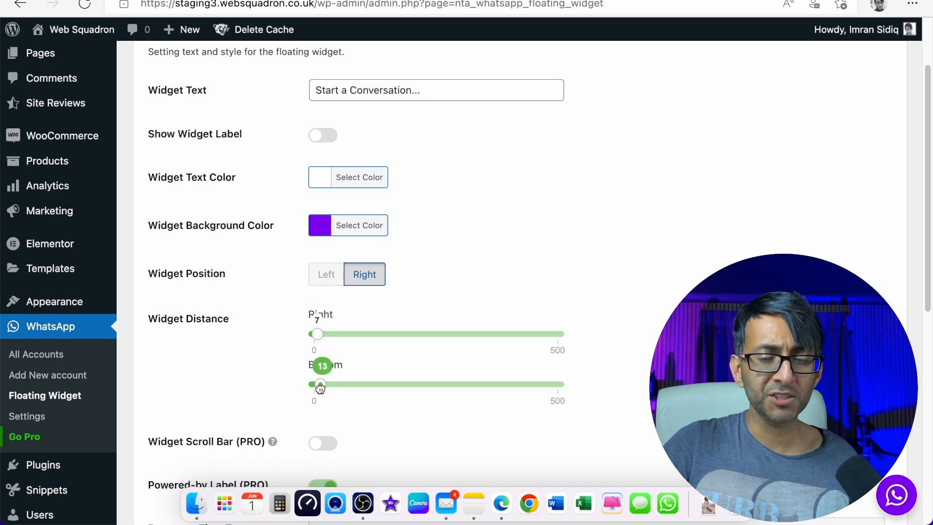
- Toggle Show Widget Label repeatedly, leaving it on
{"action": "left_click", "coordinate": [319, 137]}
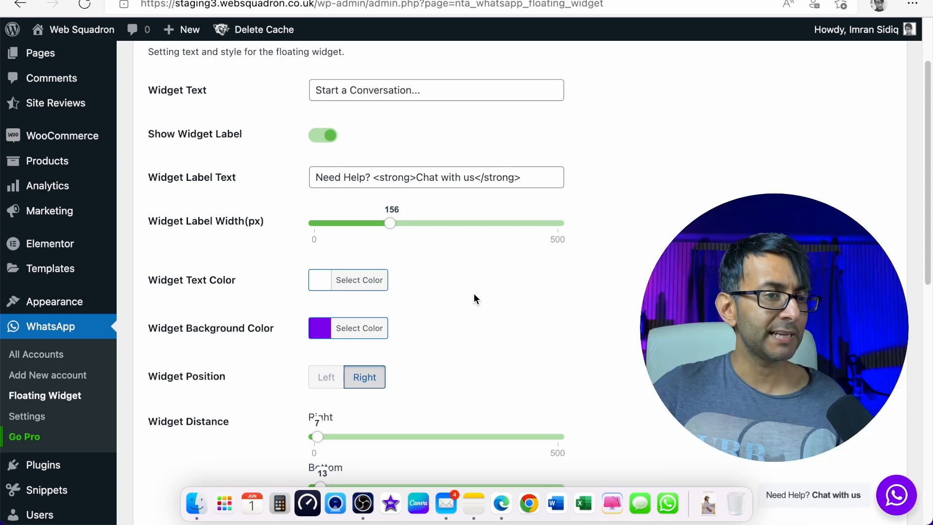
{"action": "left_click", "coordinate": [316, 141]}
{"action": "left_click", "coordinate": [321, 141]}
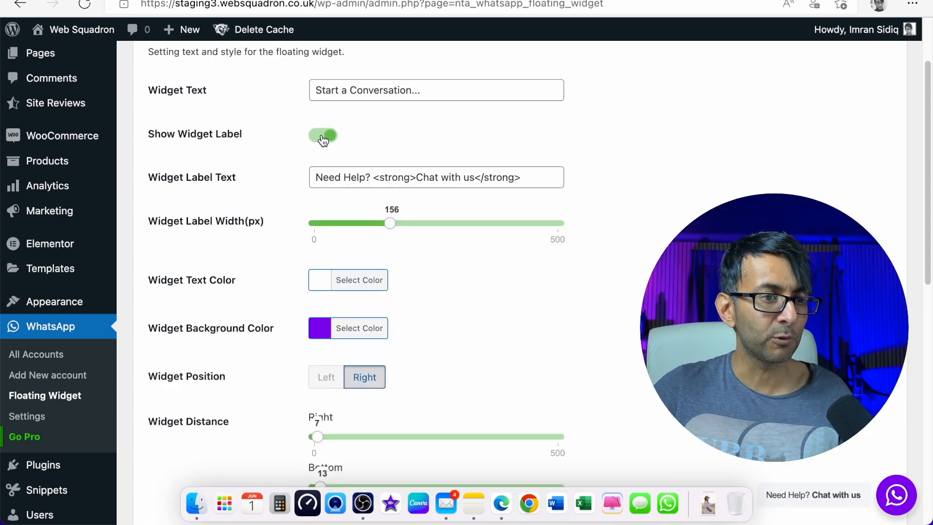
{"action": "left_click", "coordinate": [323, 140]}
- Correct the description to read 'one of our members below'
{"action": "scroll", "coordinate": [462, 377], "scroll_direction": "down", "scroll_amount": 3}
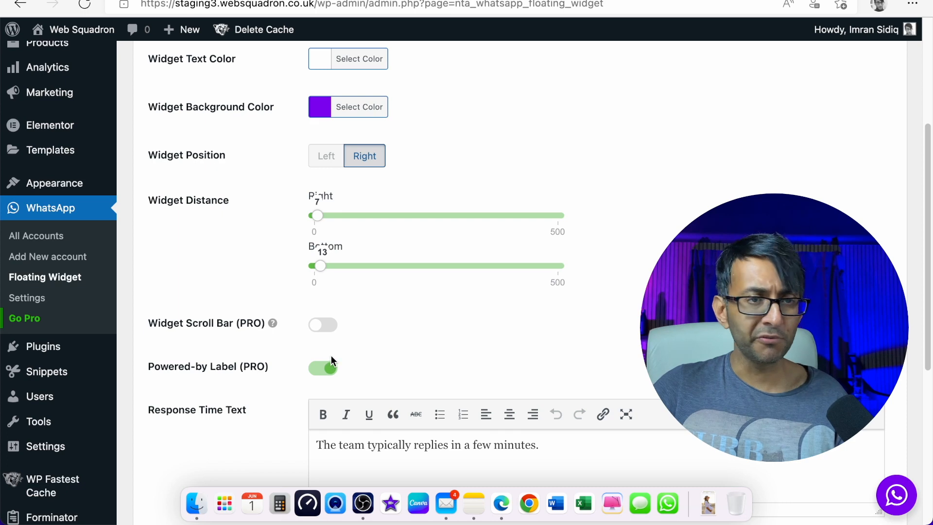
{"action": "scroll", "coordinate": [331, 355], "scroll_direction": "down", "scroll_amount": 2}
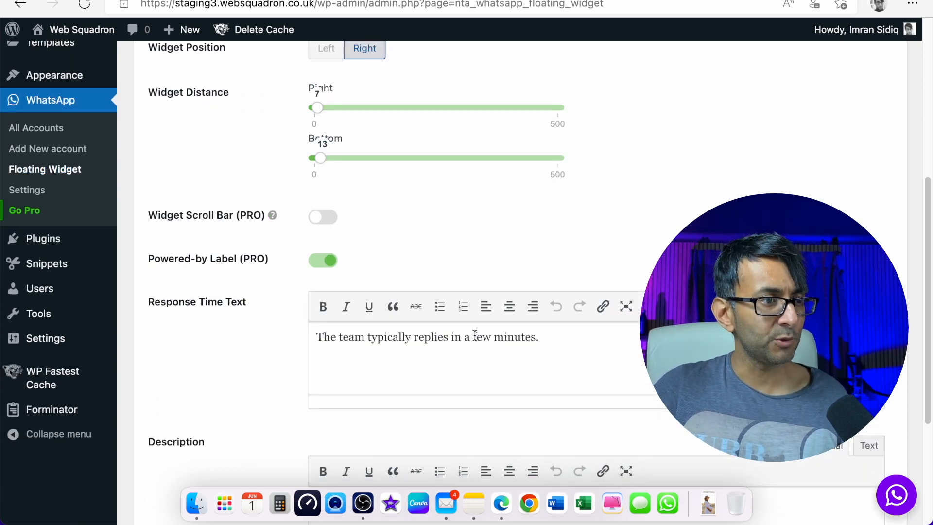
{"action": "scroll", "coordinate": [547, 346], "scroll_direction": "up", "scroll_amount": 2}
{"action": "scroll", "coordinate": [543, 350], "scroll_direction": "down", "scroll_amount": 3}
{"action": "scroll", "coordinate": [539, 357], "scroll_direction": "down", "scroll_amount": 3}
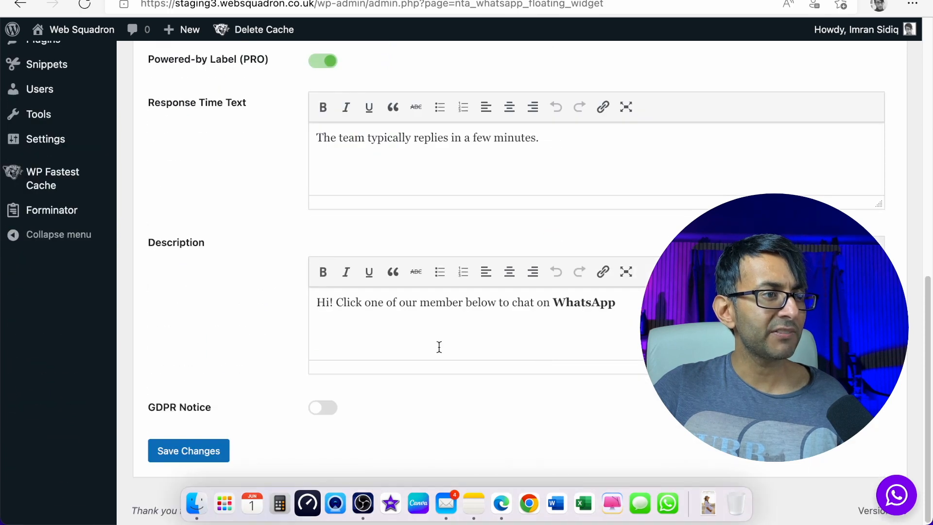
{"action": "left_click", "coordinate": [464, 304]}
{"action": "type", "text": "s"}
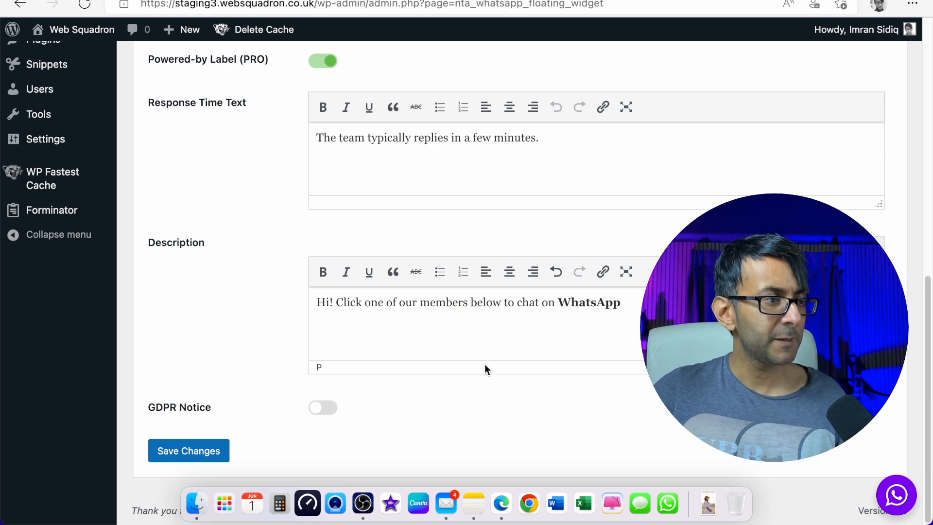
- Leave the GDPR notice off and save the widget design settings
{"action": "left_click", "coordinate": [329, 413]}
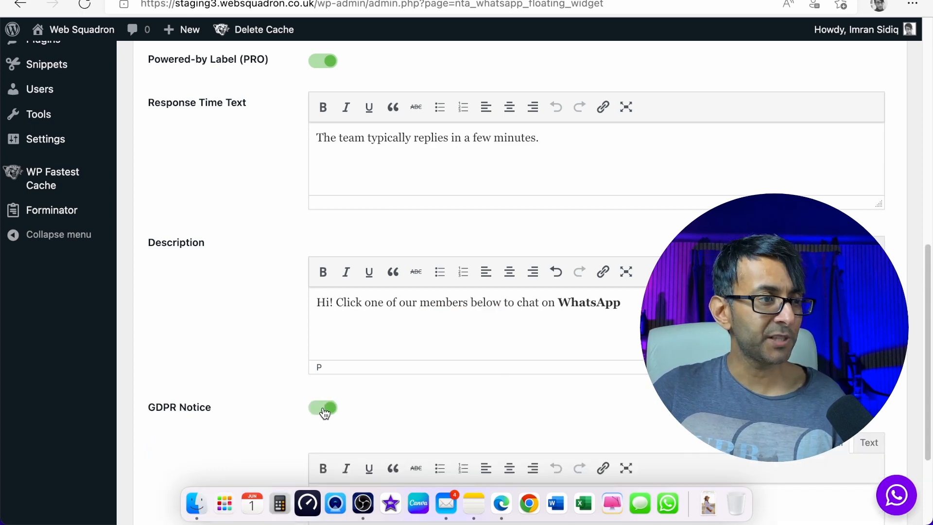
{"action": "scroll", "coordinate": [475, 422], "scroll_direction": "down", "scroll_amount": 3}
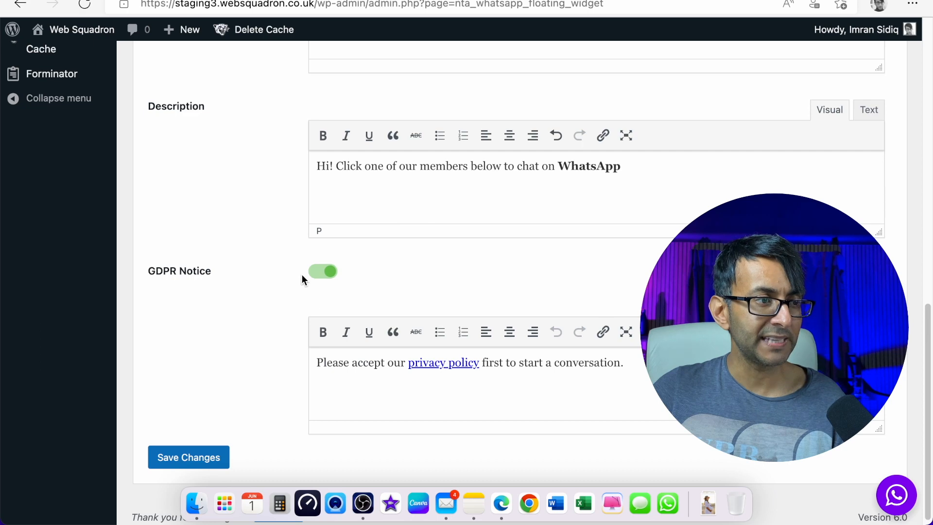
{"action": "left_click", "coordinate": [314, 272]}
{"action": "left_click", "coordinate": [203, 450]}
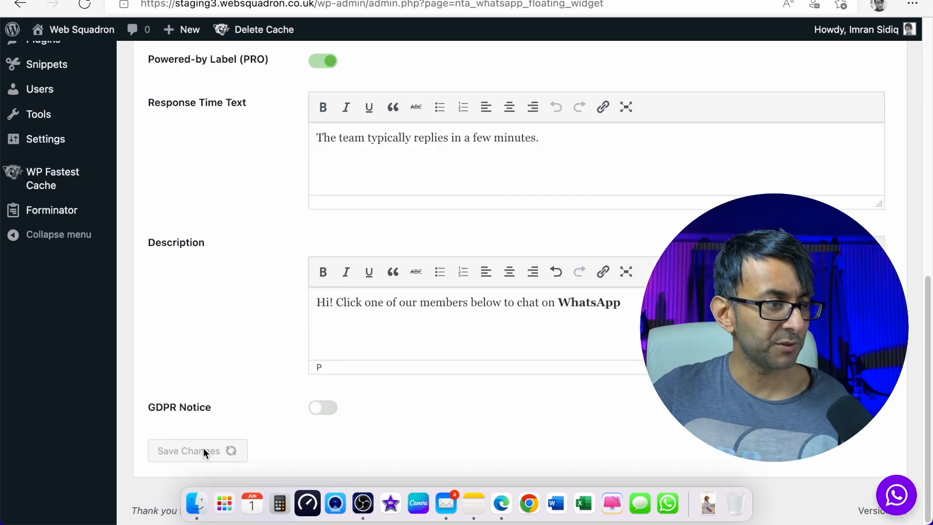
{"action": "scroll", "coordinate": [367, 319], "scroll_direction": "up", "scroll_amount": 10}
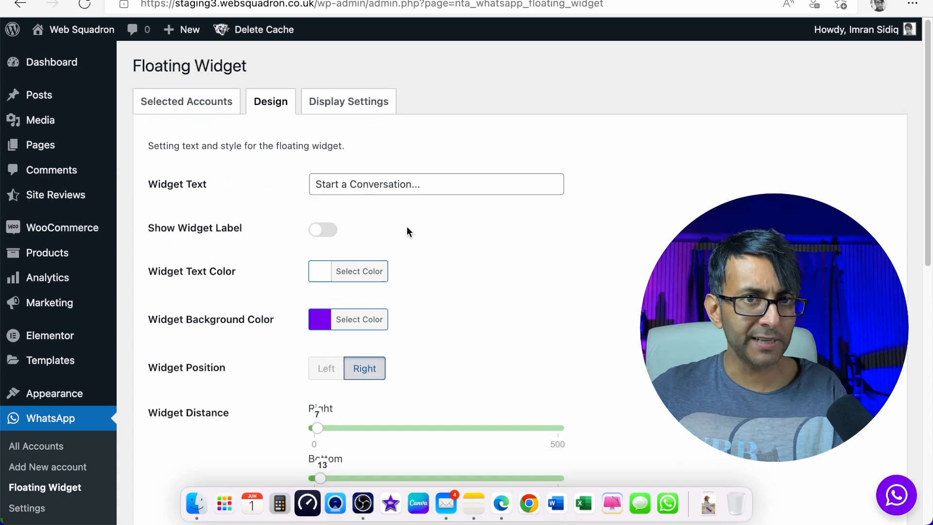
- Exclude the Blog page from showing the floating widget, save, then go to WhatsApp Settings
{"action": "left_click", "coordinate": [359, 105]}
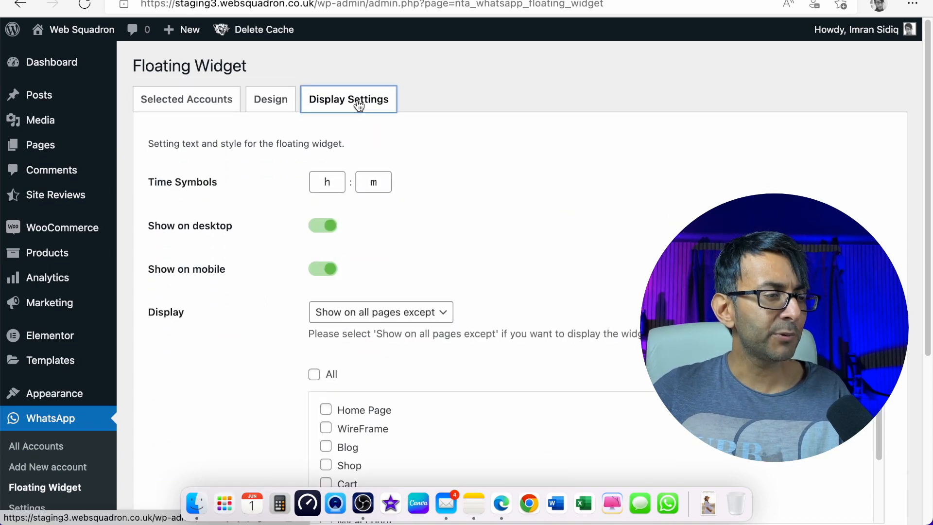
{"action": "scroll", "coordinate": [531, 241], "scroll_direction": "down", "scroll_amount": 2}
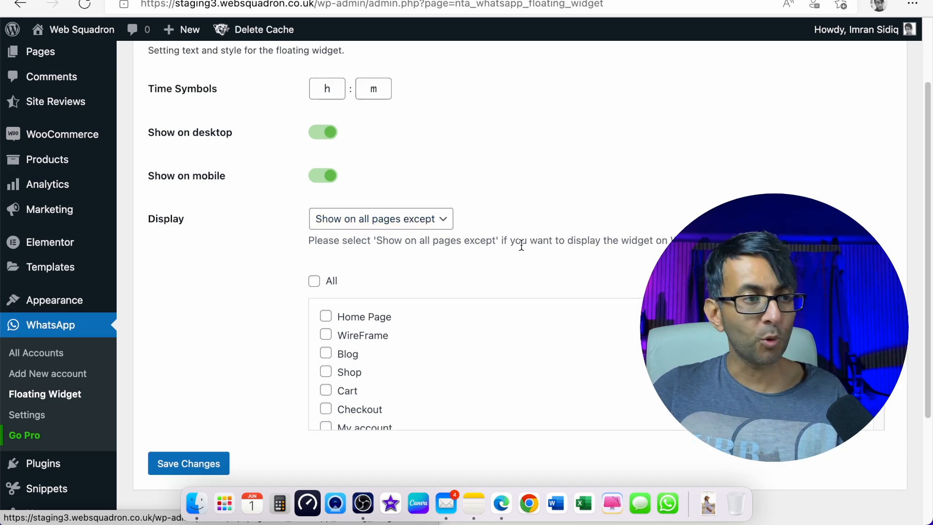
{"action": "scroll", "coordinate": [520, 245], "scroll_direction": "up", "scroll_amount": 1}
{"action": "scroll", "coordinate": [439, 277], "scroll_direction": "down", "scroll_amount": 1}
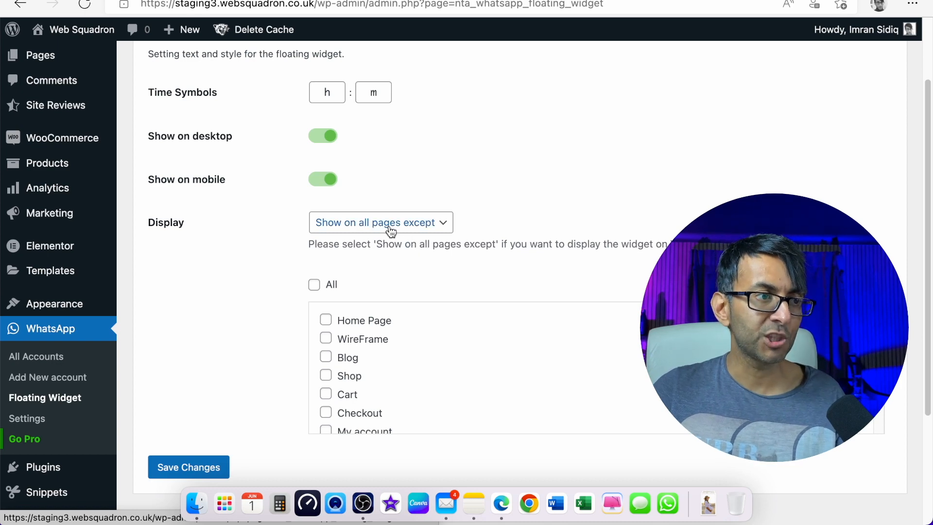
{"action": "left_click", "coordinate": [326, 362]}
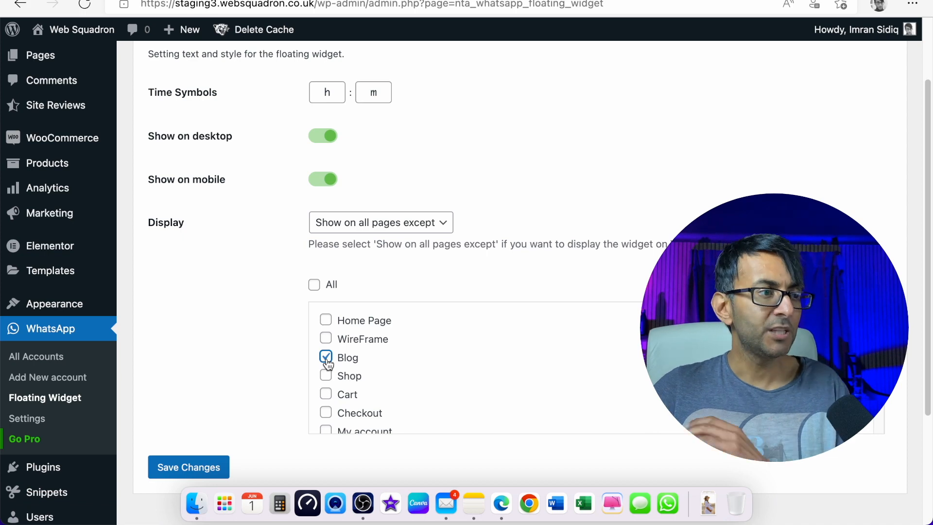
{"action": "left_click", "coordinate": [215, 467]}
{"action": "scroll", "coordinate": [550, 377], "scroll_direction": "down", "scroll_amount": 3}
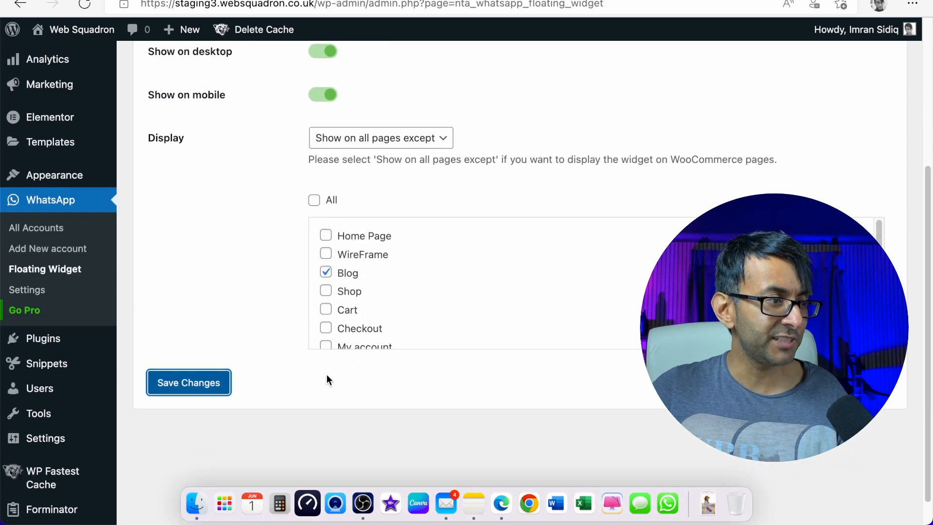
{"action": "left_click", "coordinate": [42, 292]}
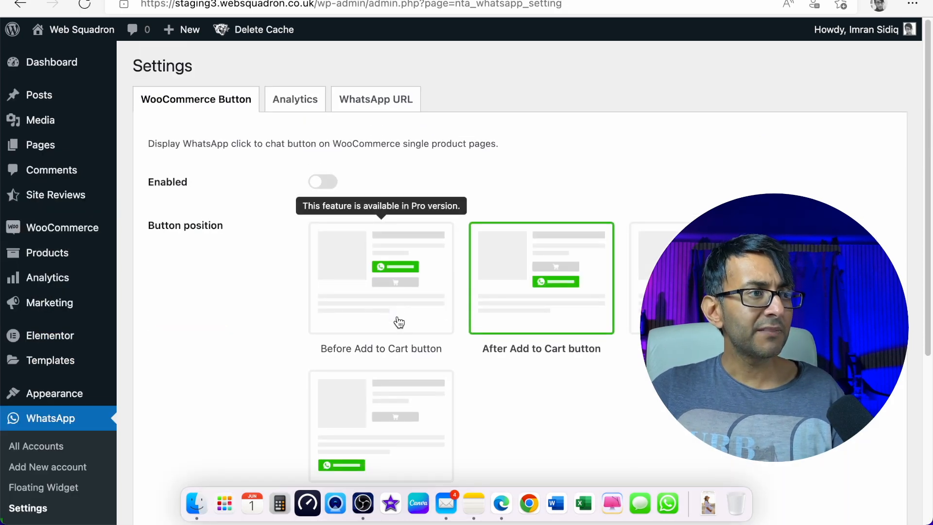
- Review the WooCommerce Button options, with Enabled left off
{"action": "scroll", "coordinate": [395, 321], "scroll_direction": "down", "scroll_amount": 2}
{"action": "scroll", "coordinate": [398, 322], "scroll_direction": "down", "scroll_amount": 4}
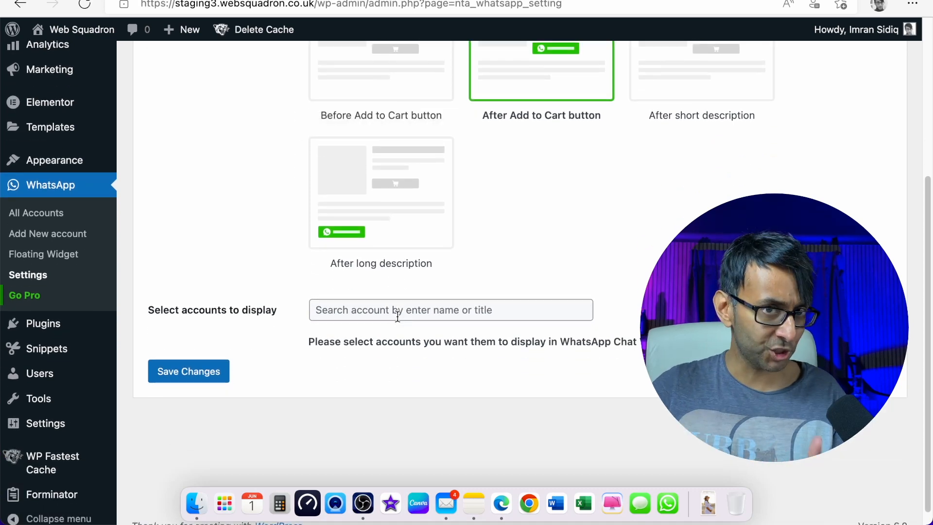
{"action": "scroll", "coordinate": [437, 310], "scroll_direction": "up", "scroll_amount": 5}
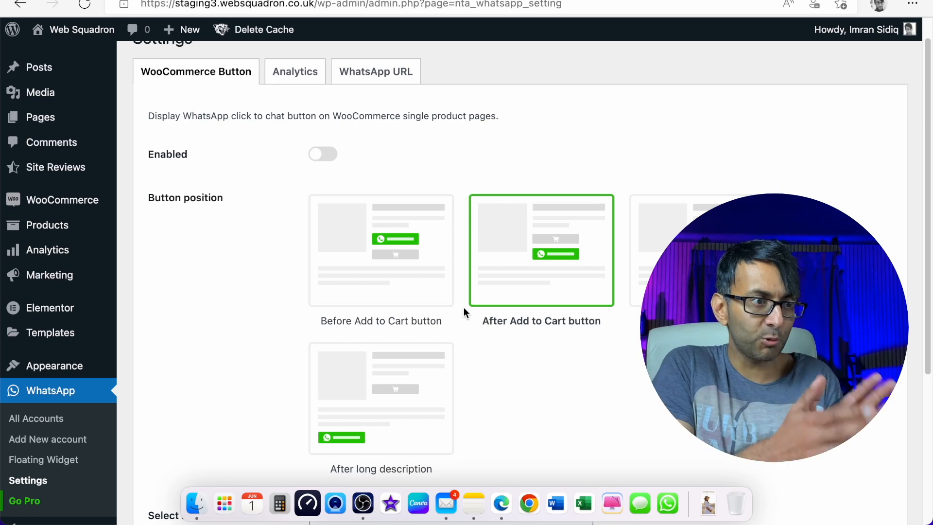
{"action": "mouse_move", "coordinate": [340, 240]}
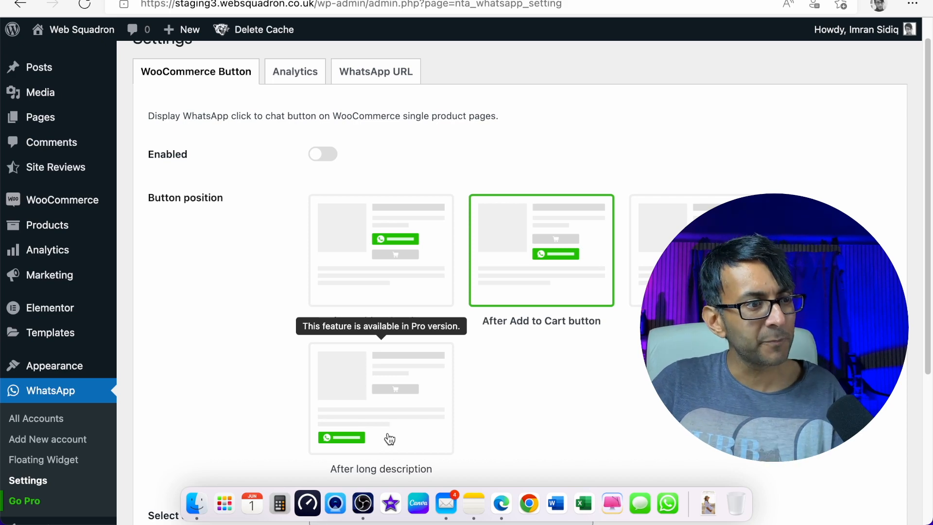
{"action": "scroll", "coordinate": [389, 438], "scroll_direction": "down", "scroll_amount": 4}
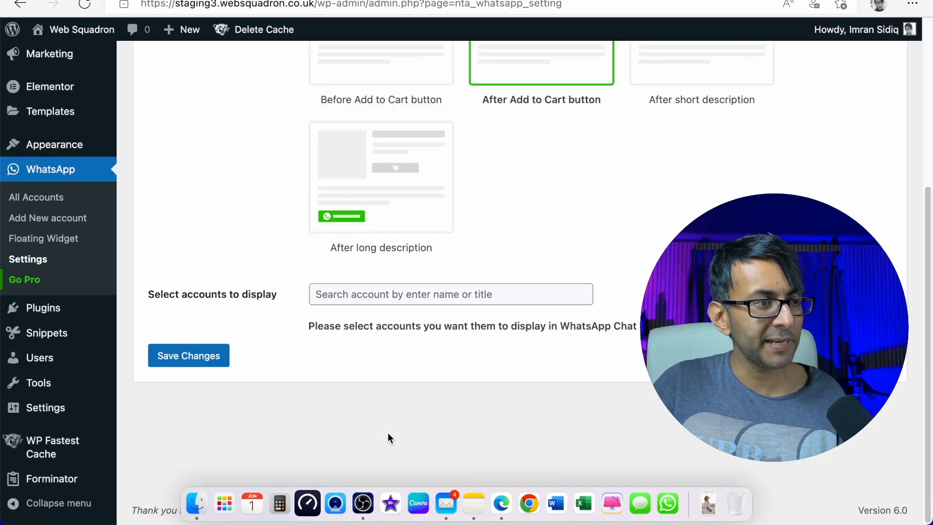
{"action": "scroll", "coordinate": [388, 437], "scroll_direction": "up", "scroll_amount": 5}
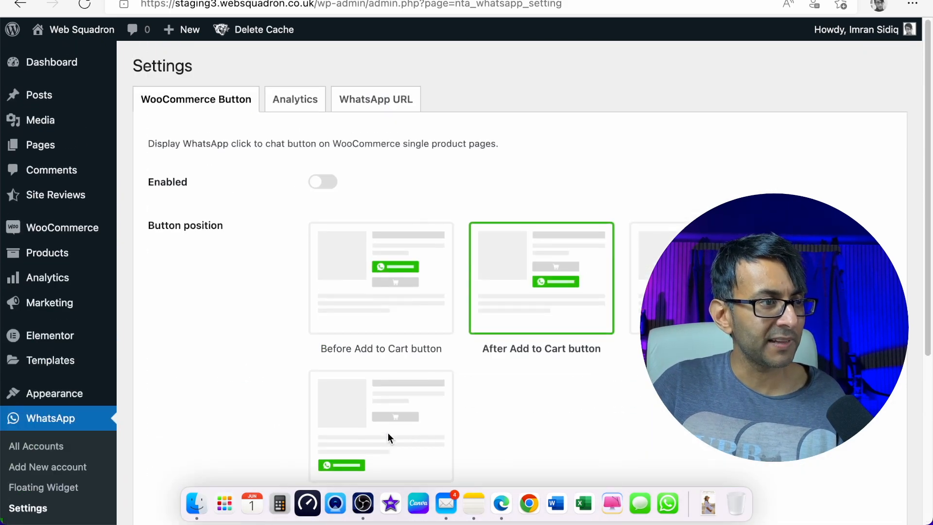
- Look over the Analytics and WhatsApp URL tabs, then return to WooCommerce Button
{"action": "left_click", "coordinate": [308, 102]}
{"action": "left_click", "coordinate": [362, 105]}
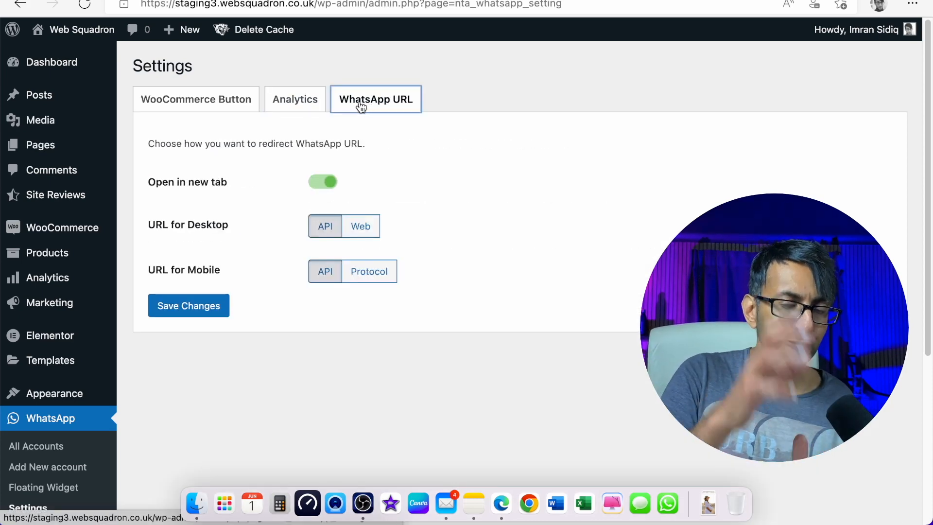
{"action": "left_click", "coordinate": [186, 108]}
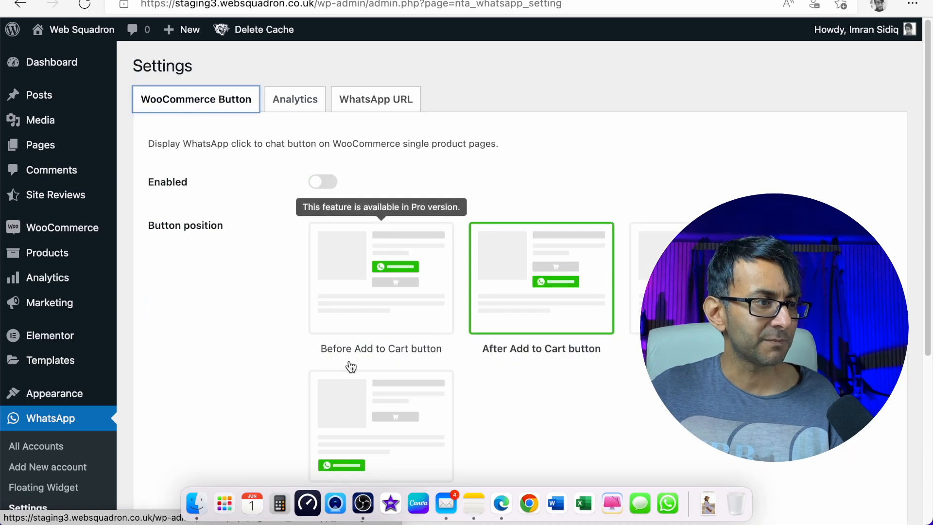
{"action": "scroll", "coordinate": [440, 367], "scroll_direction": "down", "scroll_amount": 3}
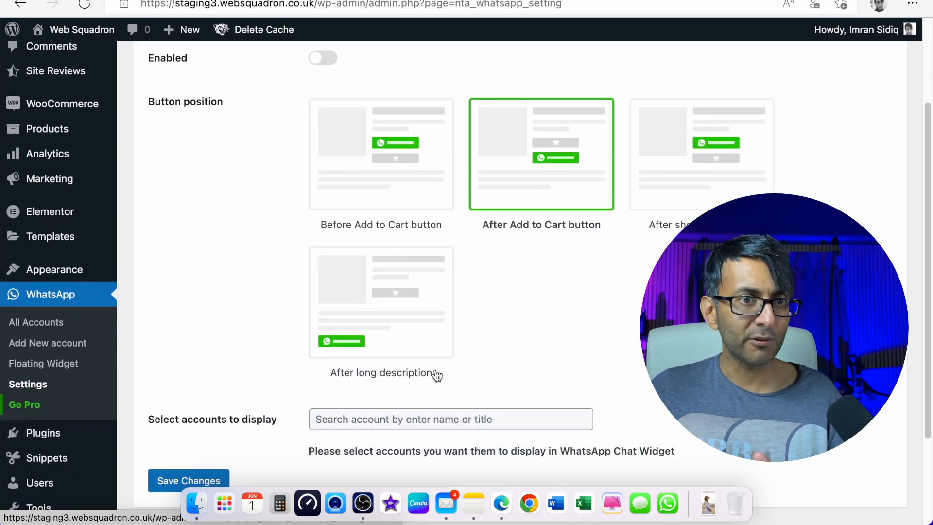
{"action": "scroll", "coordinate": [209, 252], "scroll_direction": "up", "scroll_amount": 1}
- Clear all site cache, visit the live site, and open the purple chat widget's panel
{"action": "mouse_move", "coordinate": [264, 30]}
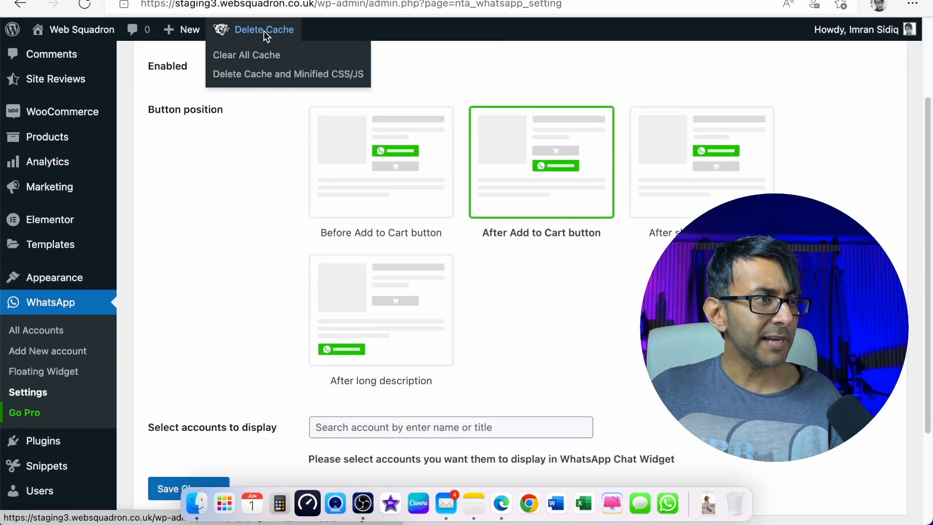
{"action": "left_click", "coordinate": [261, 55]}
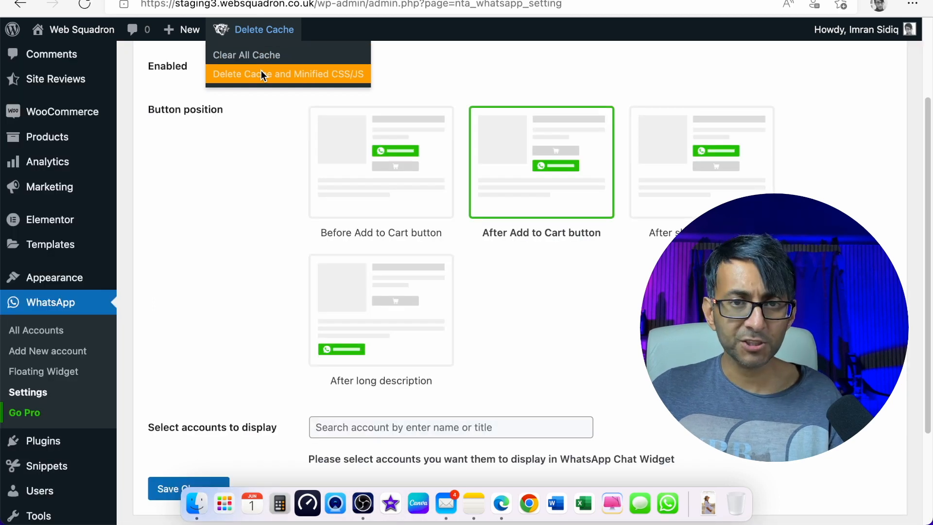
{"action": "mouse_move", "coordinate": [75, 34]}
{"action": "left_click", "coordinate": [52, 55]}
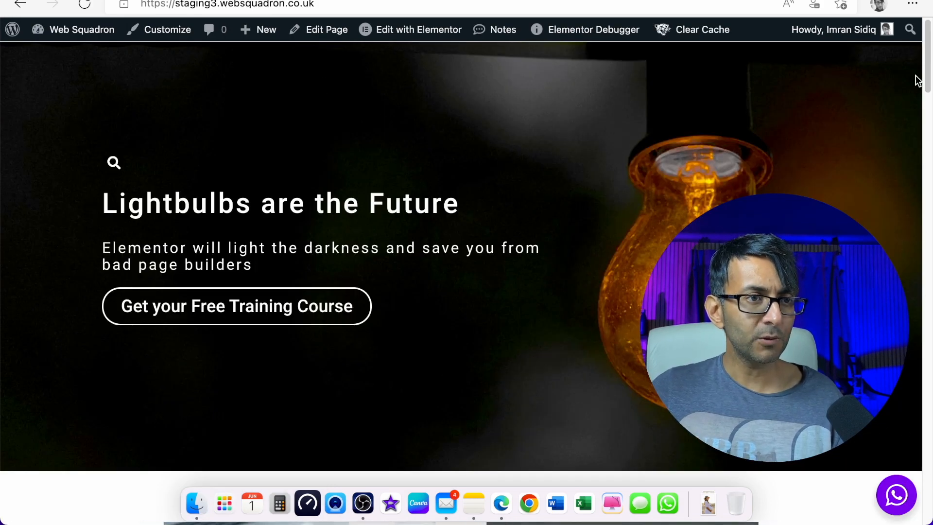
{"action": "left_click_drag", "start_coordinate": [928, 60], "coordinate": [929, 11]}
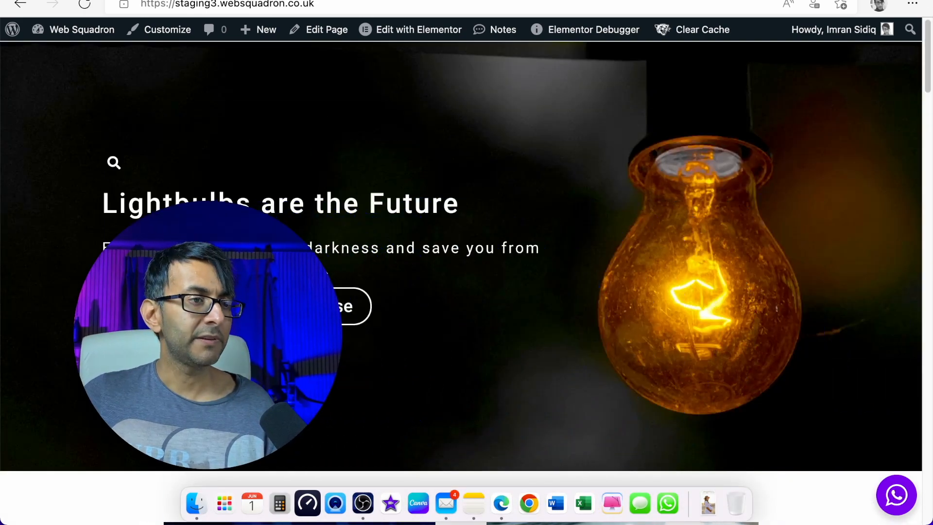
{"action": "left_click", "coordinate": [894, 497]}
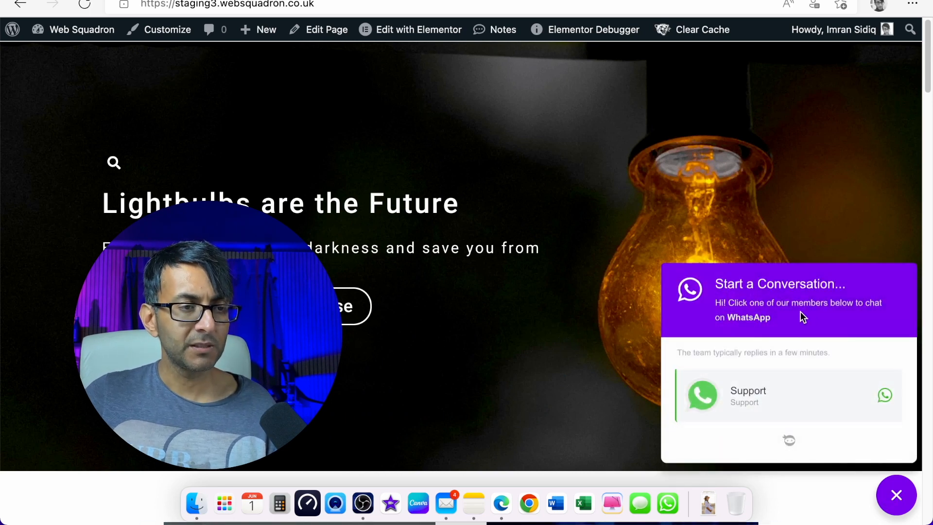
- Start a WhatsApp chat with the Support contact, then return to the live site's tab
{"action": "left_click", "coordinate": [786, 406]}
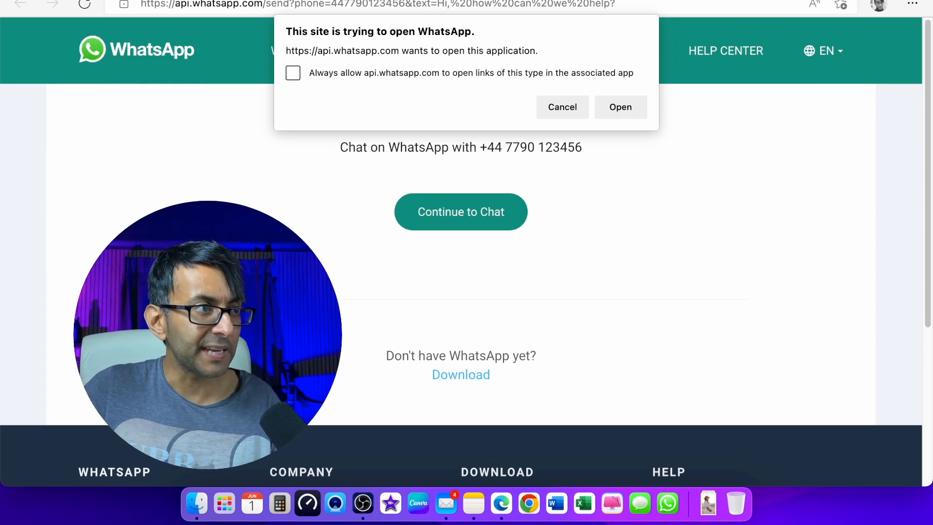
{"action": "left_click", "coordinate": [238, 1]}
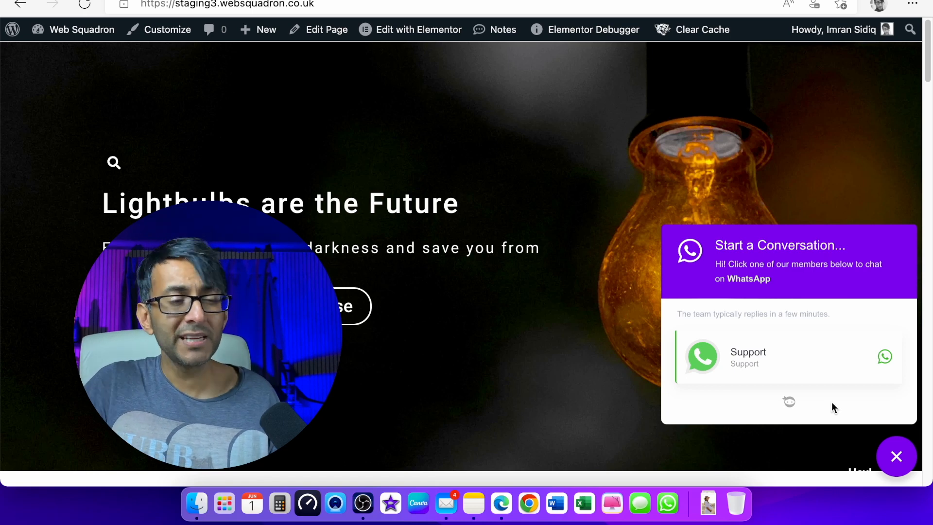
- Close the chat popup, toggle it open and shut twice more, leaving it closed
{"action": "left_click", "coordinate": [898, 457]}
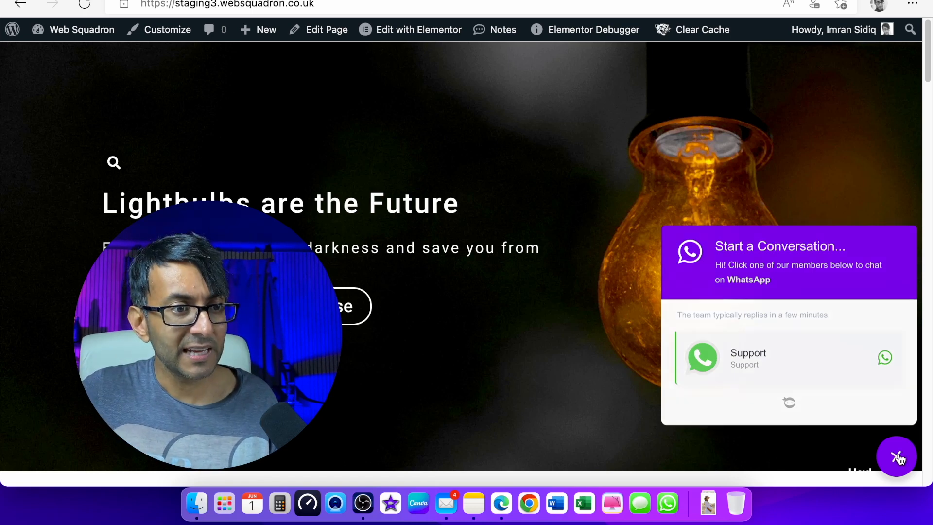
{"action": "left_click", "coordinate": [900, 458]}
{"action": "left_click", "coordinate": [898, 460]}
{"action": "left_click", "coordinate": [894, 466]}
{"action": "left_click", "coordinate": [895, 461]}
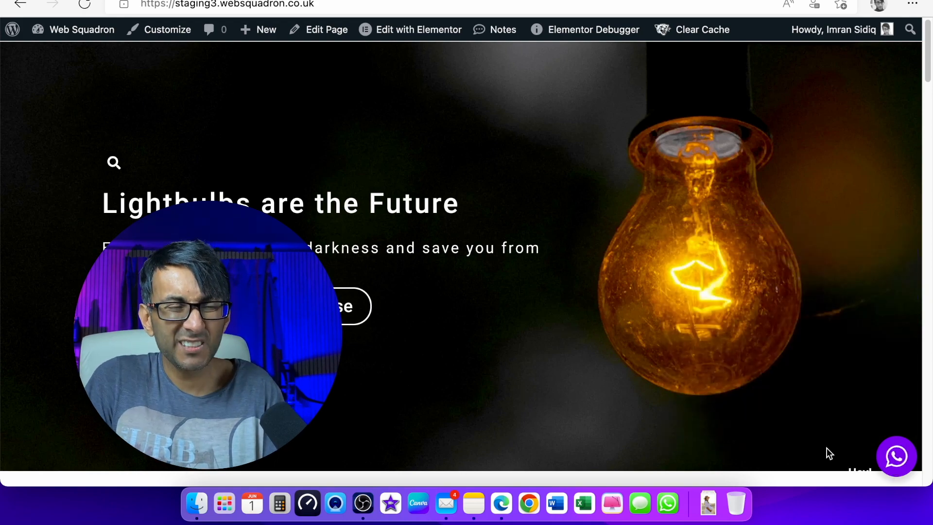